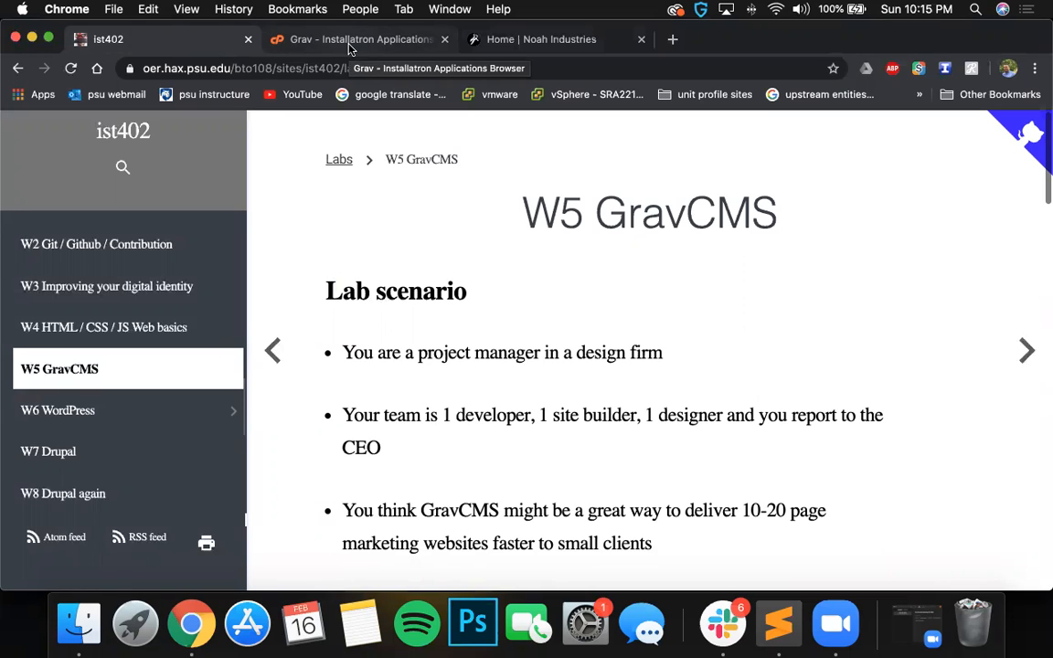
Switch to the Installatron page and view the Noah Industries entry among the installed applications.
click(348, 46)
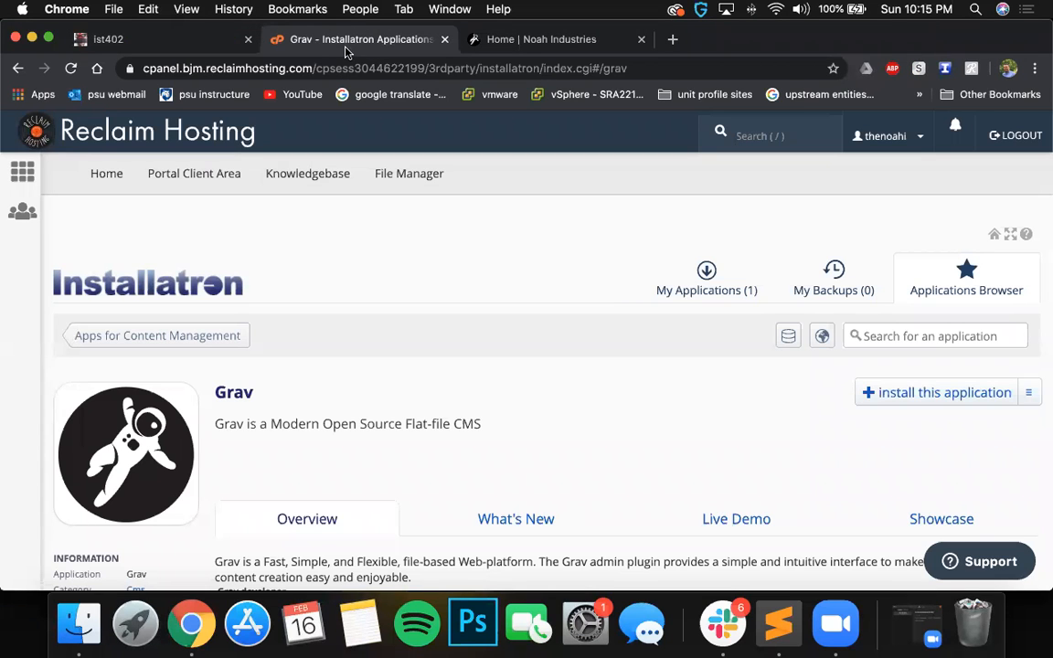
scroll(292, 301, down, 2)
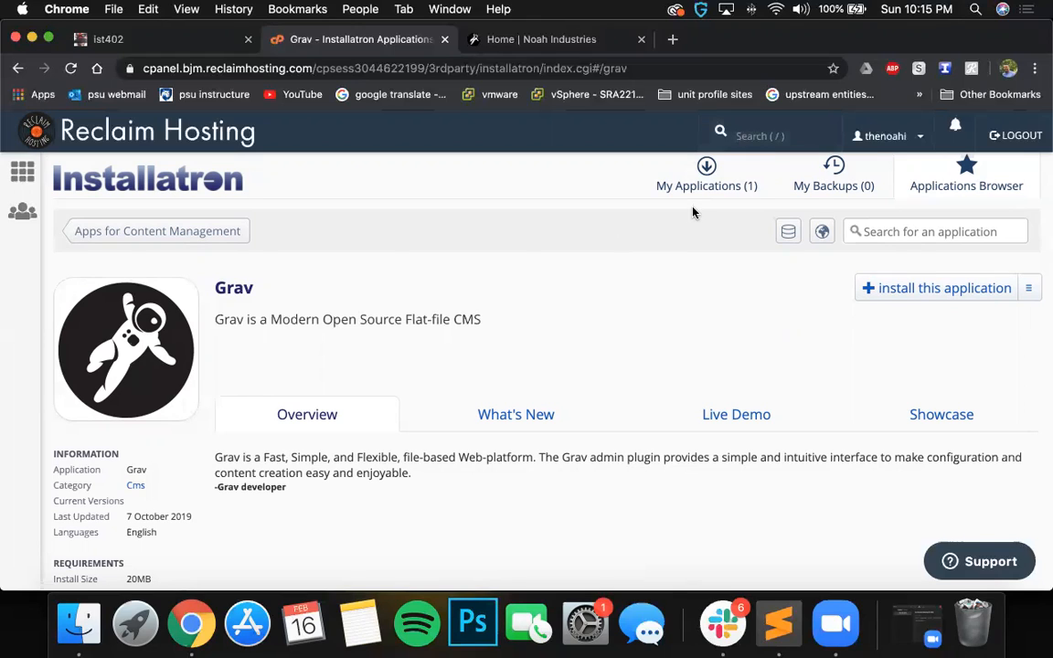
click(706, 167)
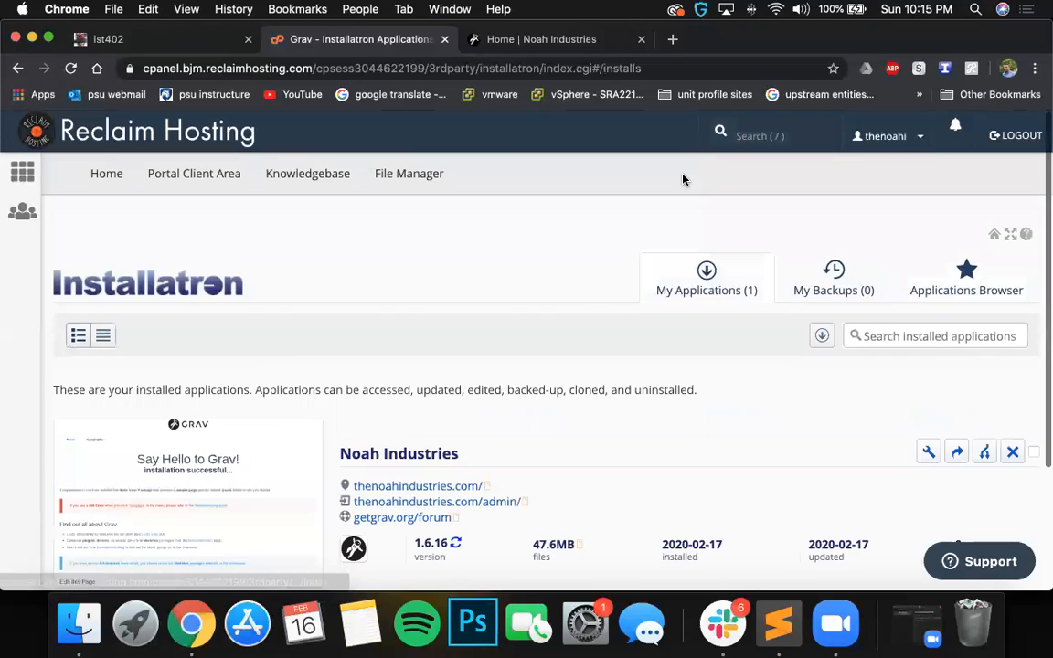
scroll(391, 470, down, 3)
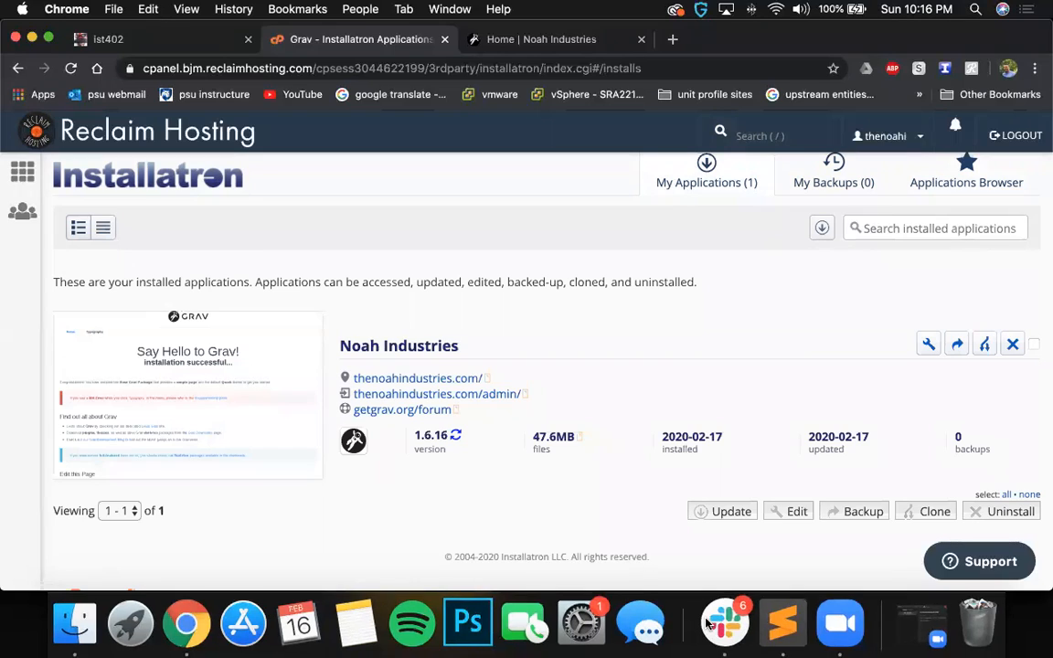
Look at the default.md draft in Sublime Text, then compare the live Noah Industries home page with its Installatron entry in Chrome.
click(779, 623)
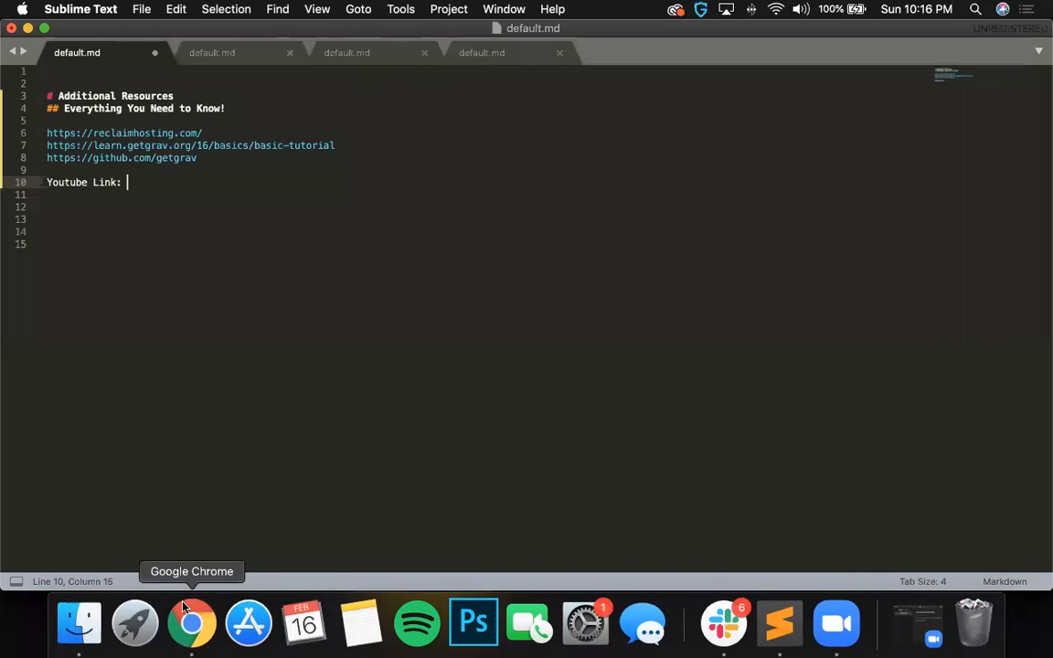
click(186, 624)
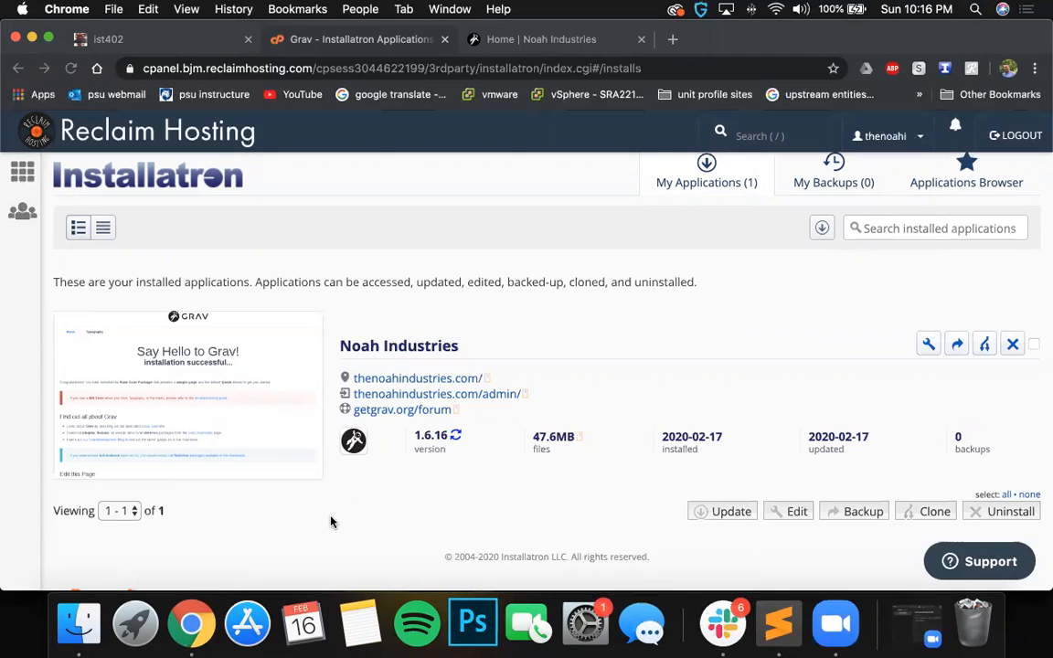
click(466, 37)
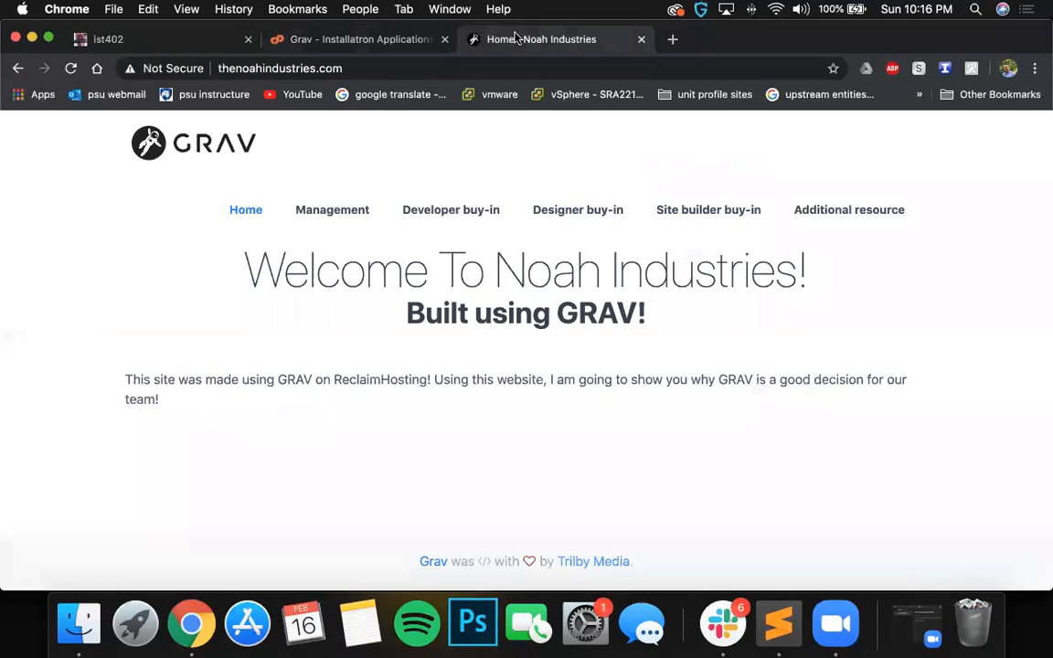
click(356, 39)
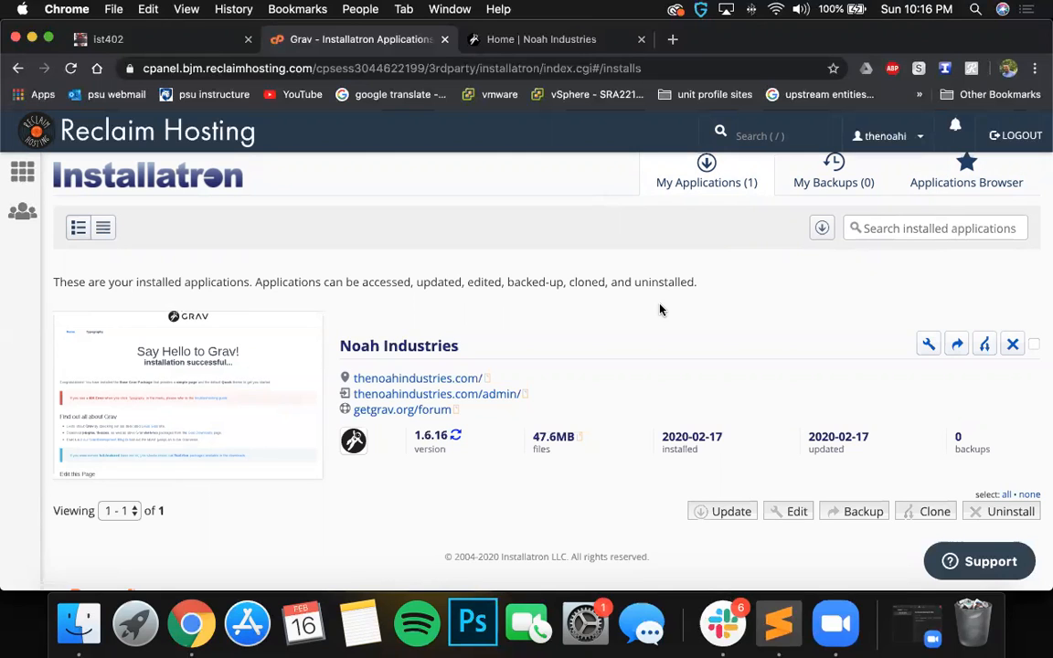
click(482, 42)
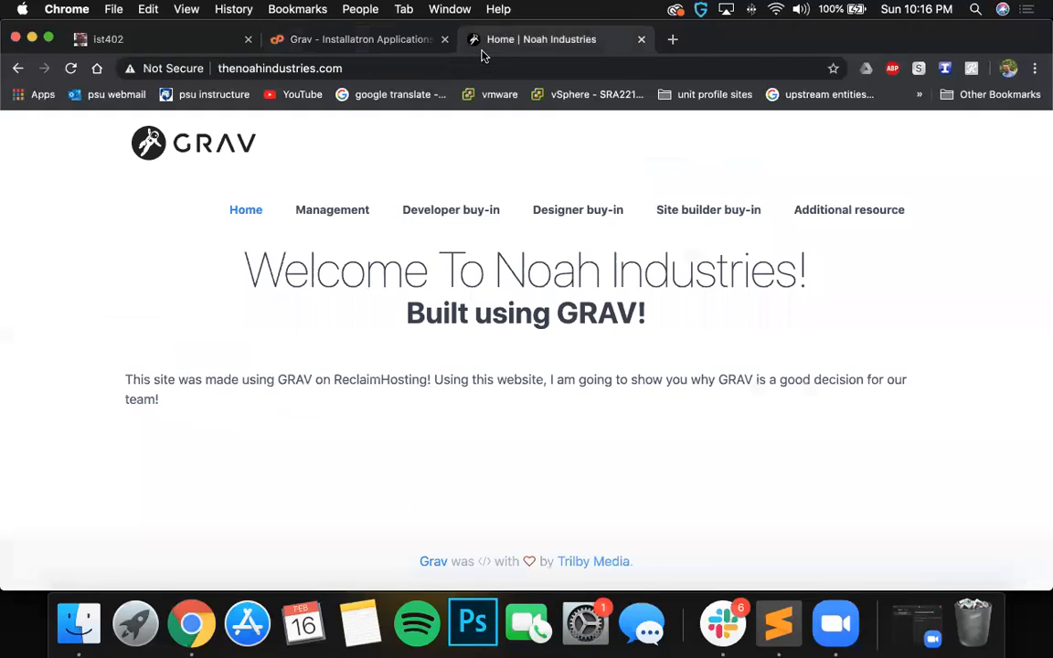
click(318, 44)
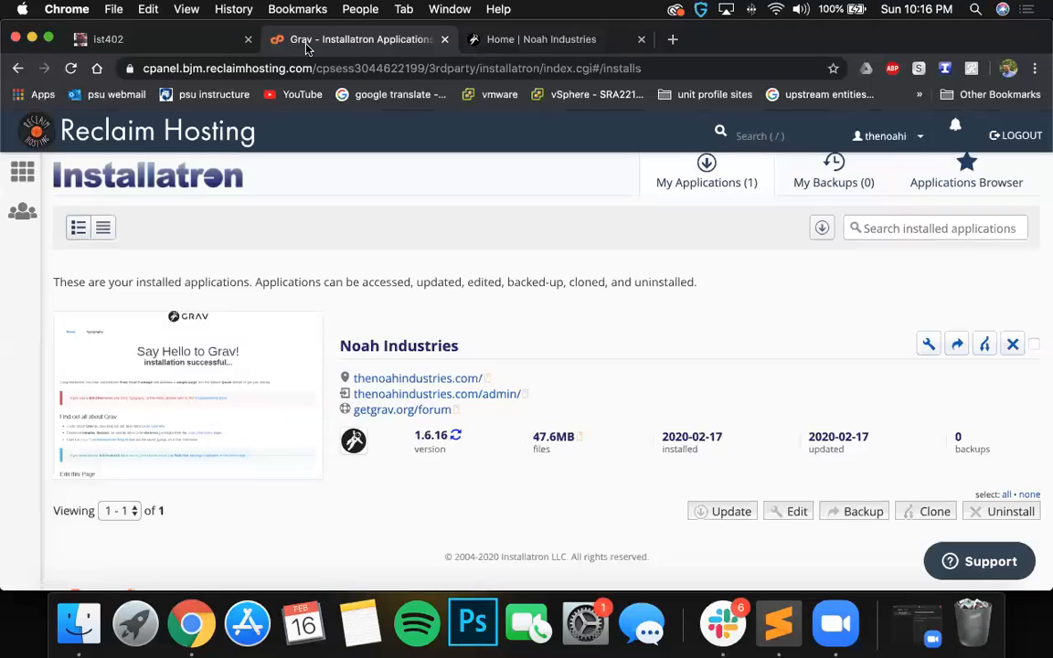
Open the hosting account's File Manager and bring up the folders in public_html.
scroll(660, 249, up, 3)
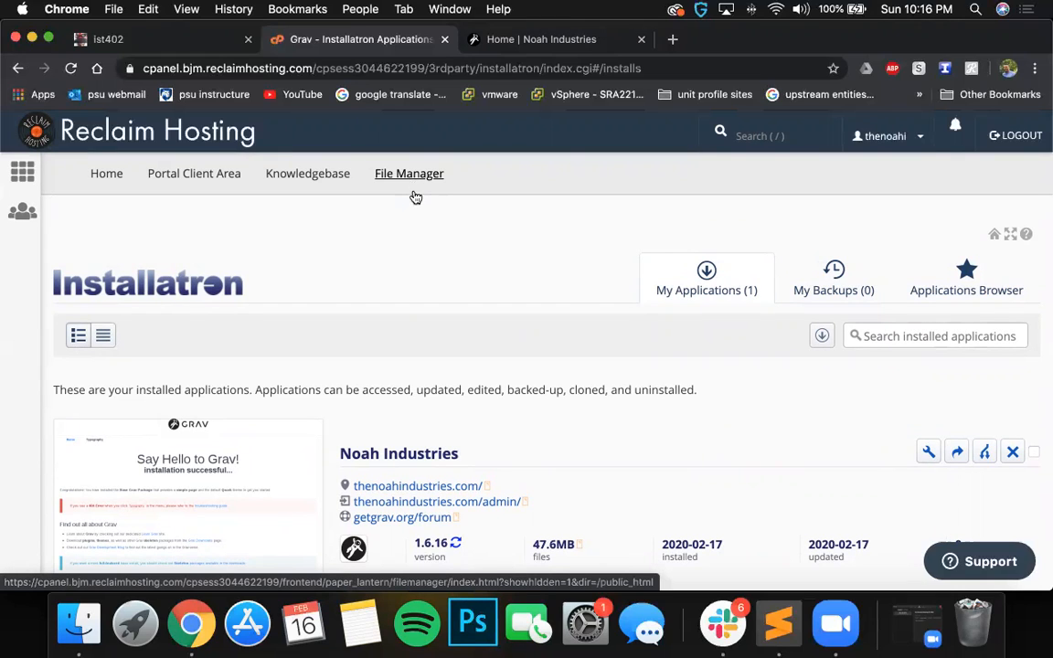
scroll(423, 266, down, 1)
scroll(420, 247, up, 1)
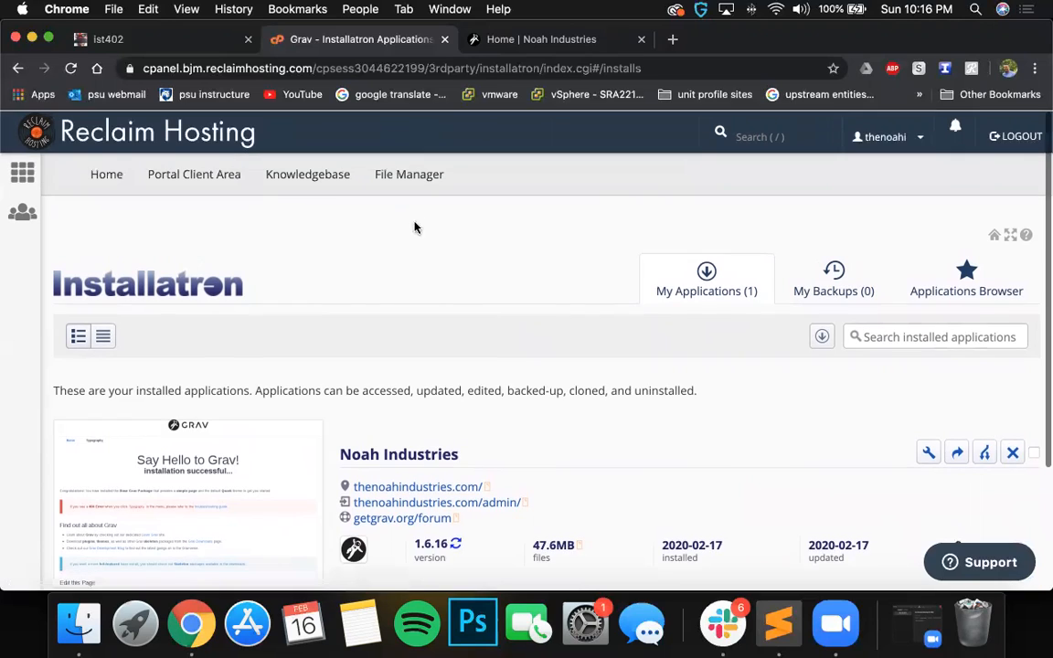
click(408, 178)
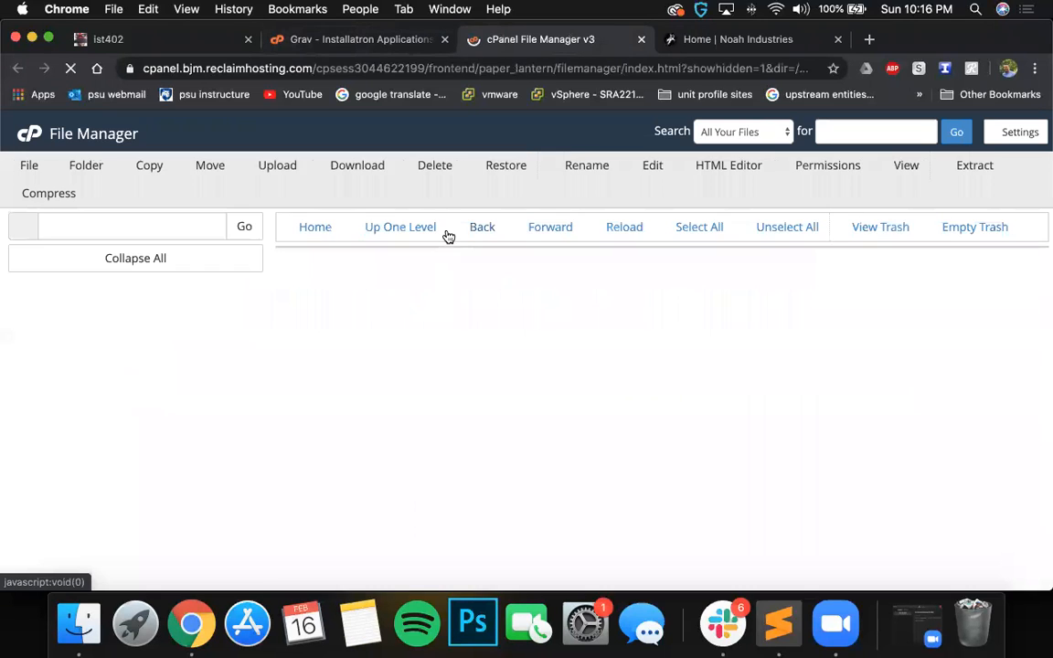
scroll(462, 368, down, 1)
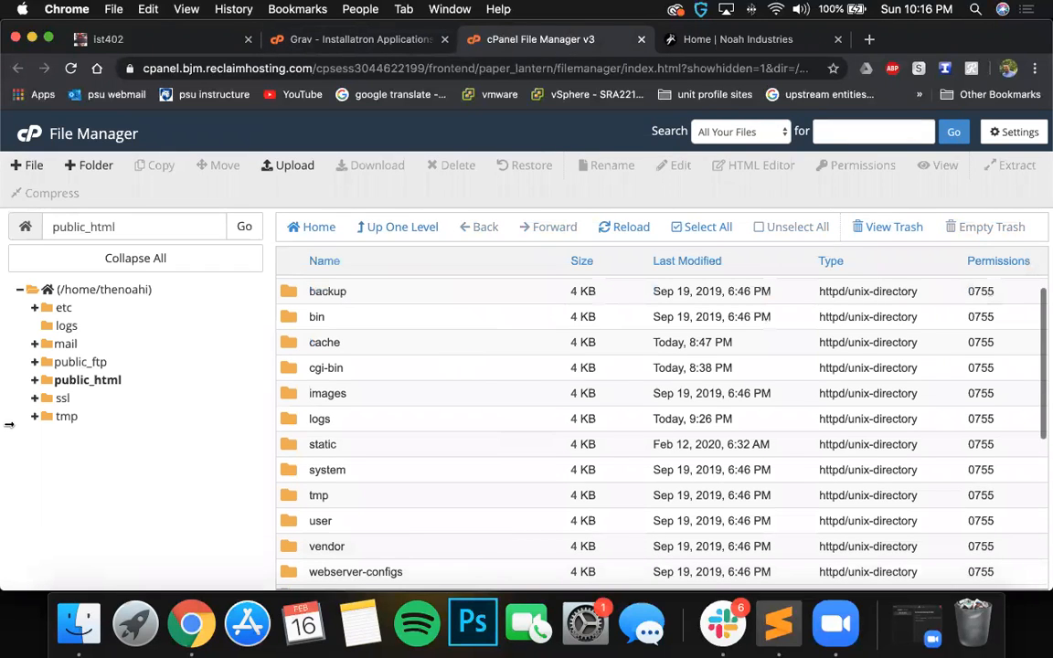
Navigate to public_html/user/pages and check the contents of the 01.home folder before returning to the pages folder.
click(290, 521)
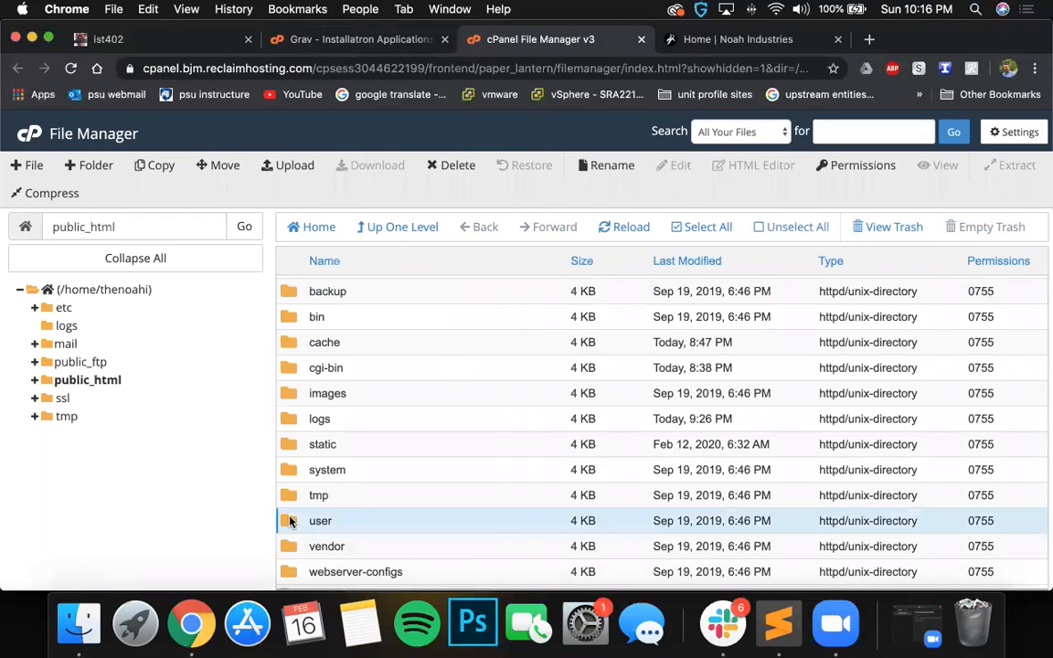
double_click(290, 521)
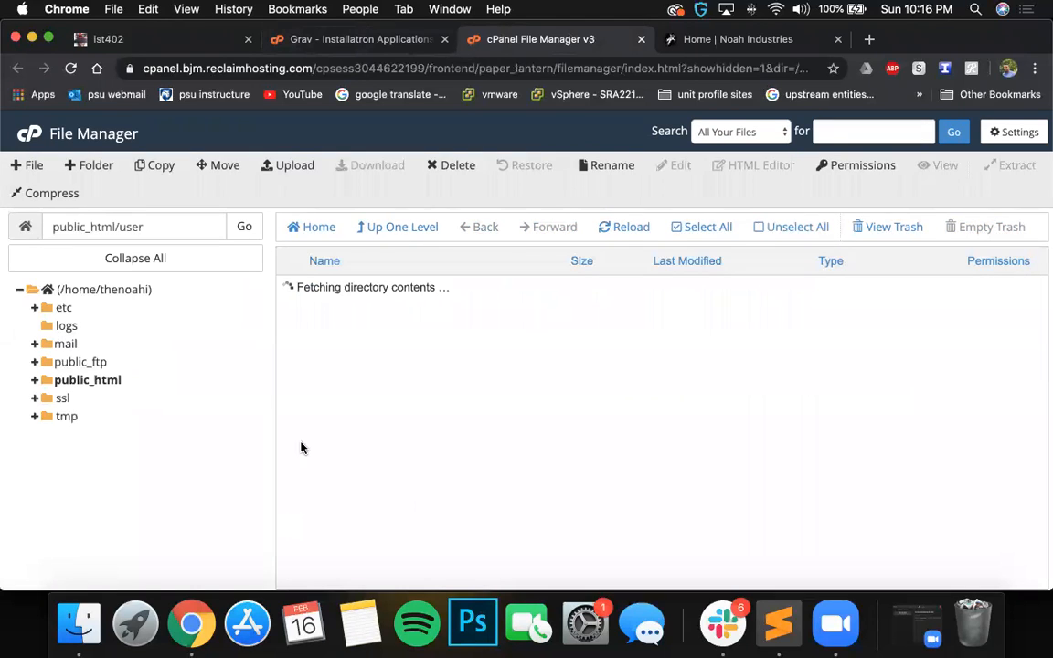
click(287, 366)
double_click(287, 366)
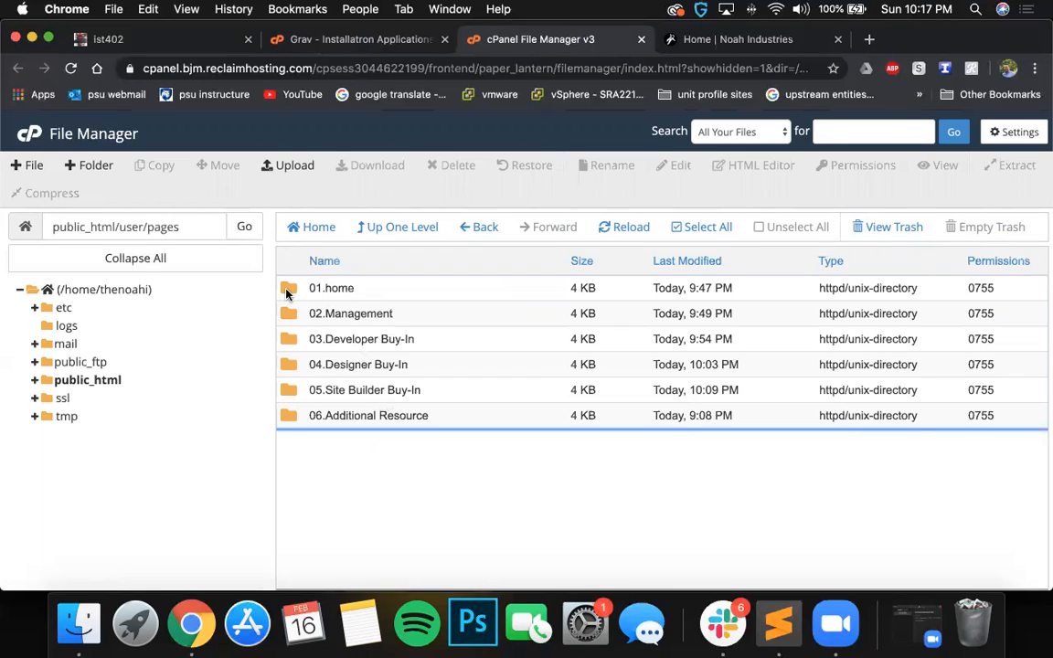
double_click(286, 291)
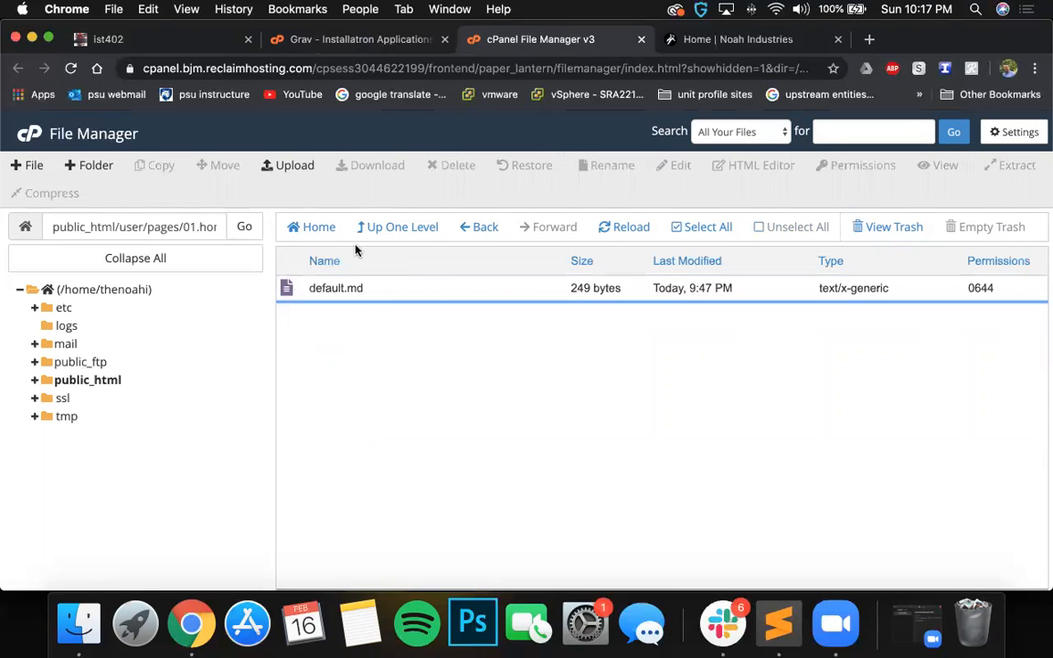
click(482, 228)
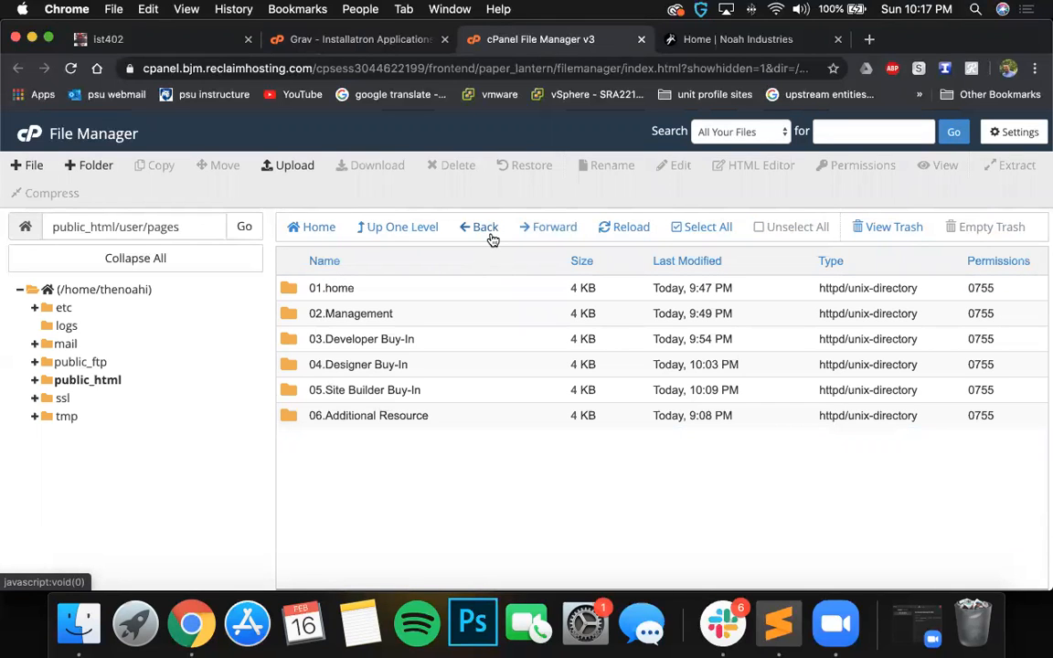
Review the live site's Home, Management, Developer buy-in, Designer buy-in, Site builder buy-in and Additional resource pages.
click(665, 43)
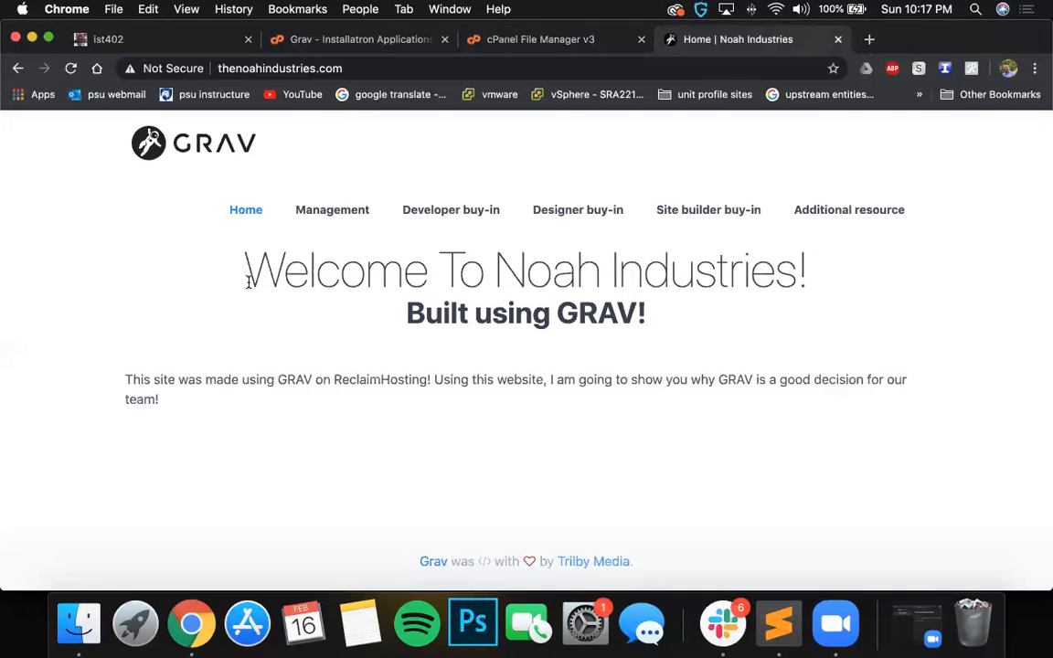
click(312, 214)
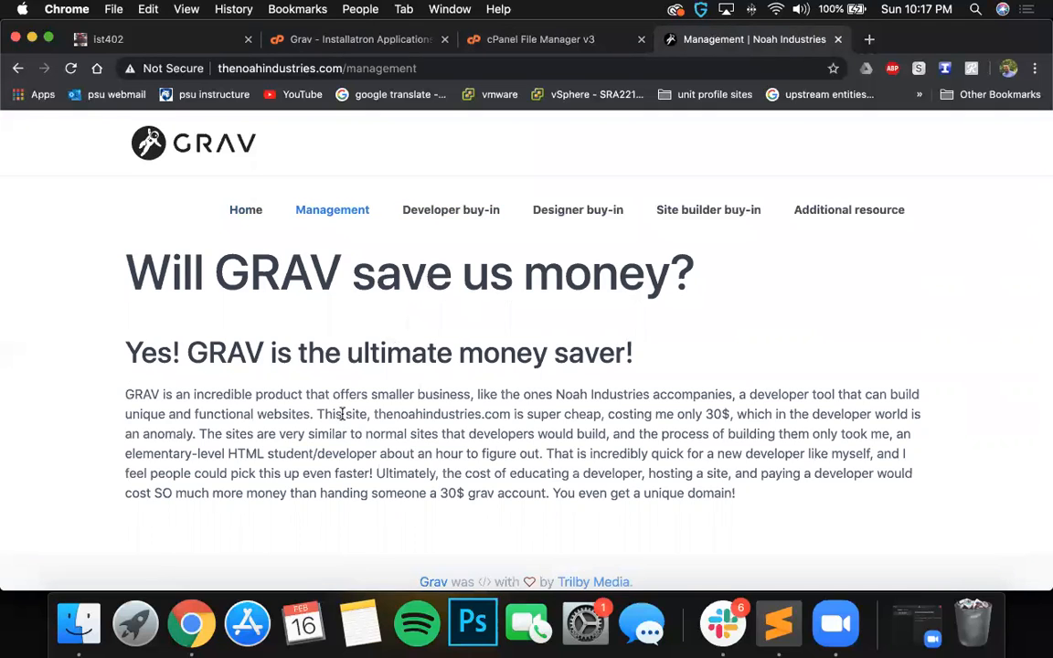
click(440, 218)
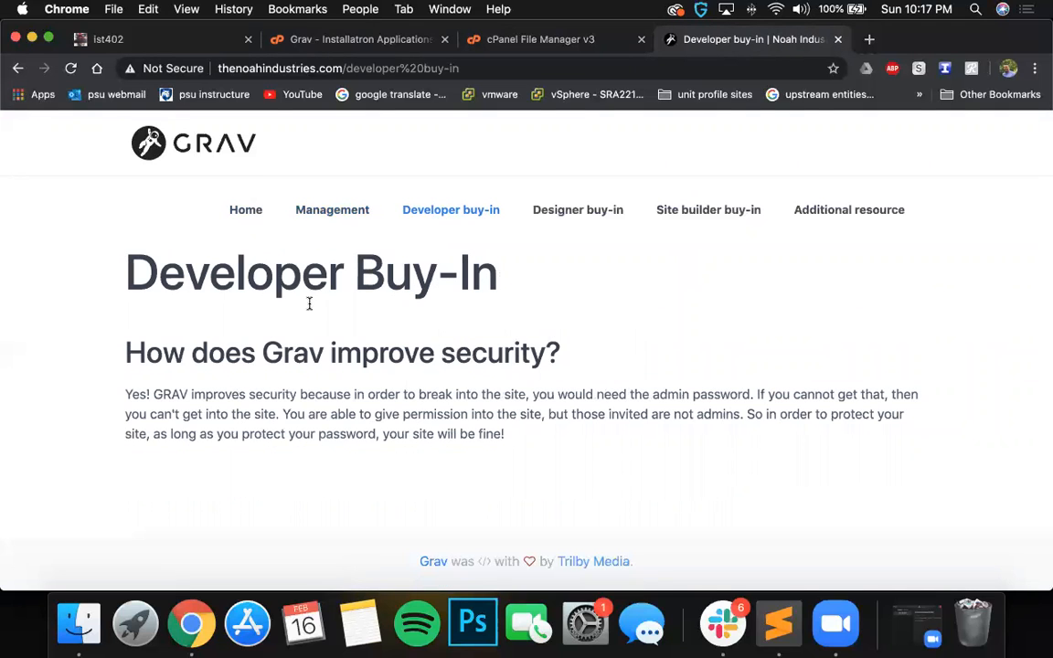
click(577, 210)
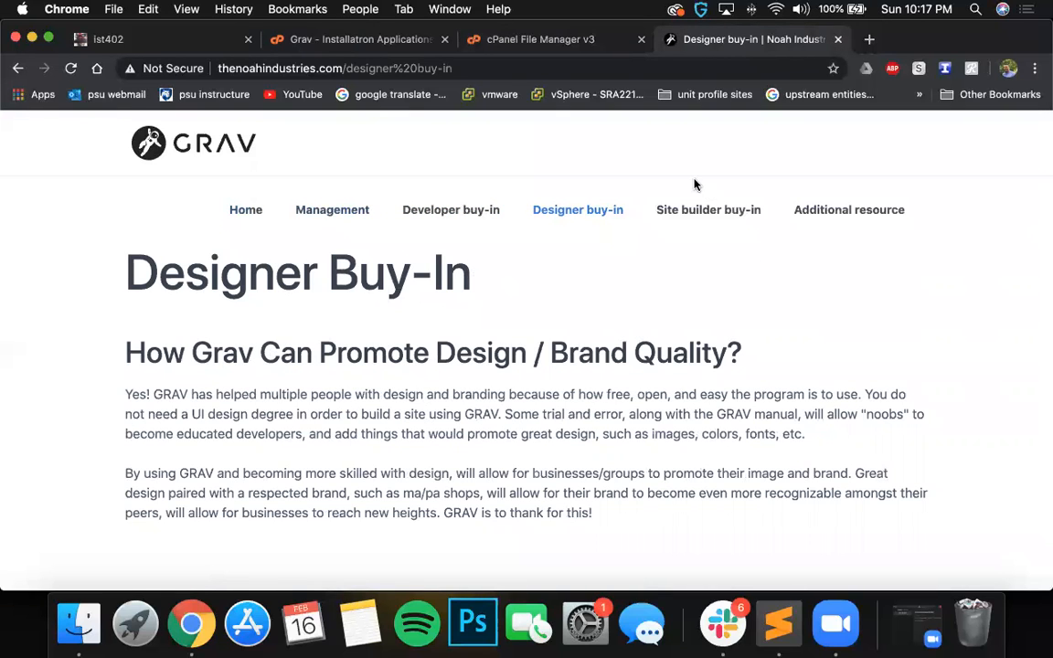
click(690, 210)
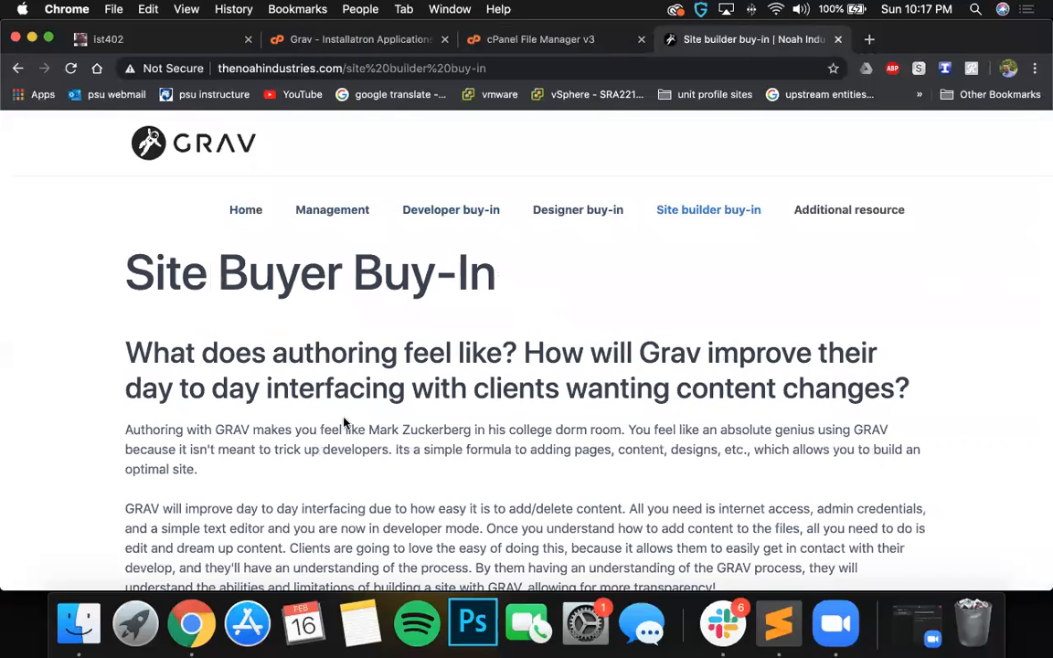
scroll(309, 375, down, 2)
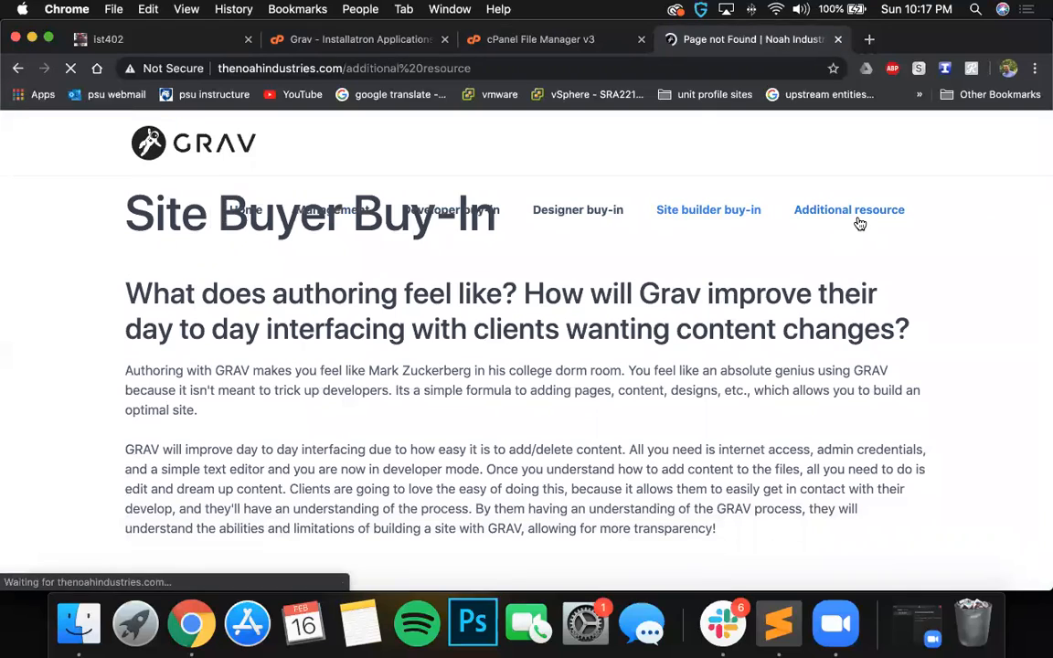
click(857, 219)
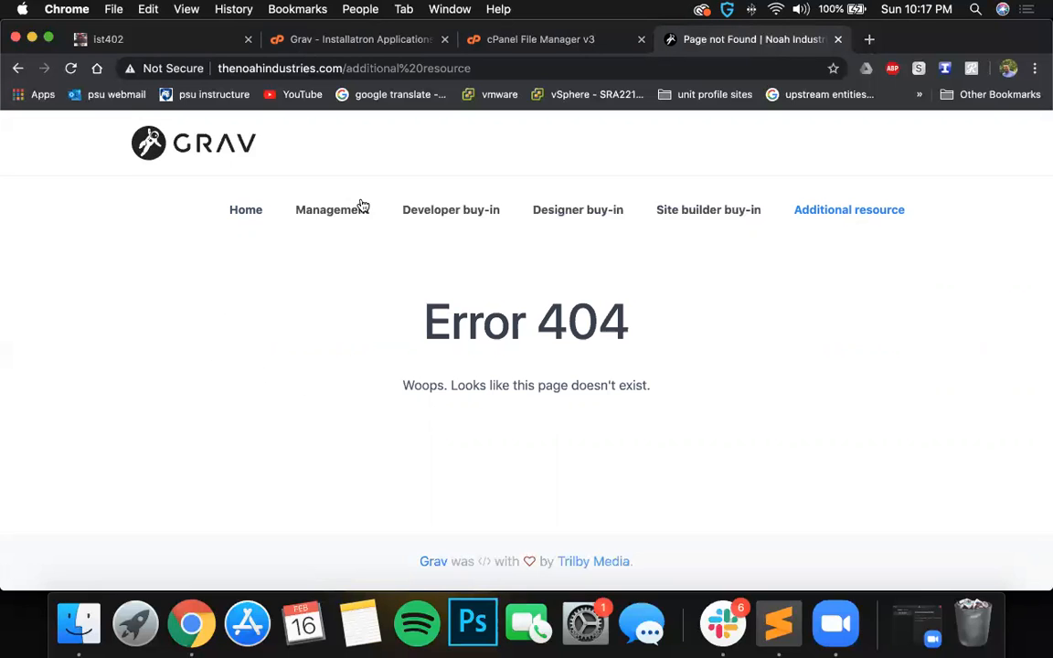
Return to the File Manager and open the 06.Additional Resource folder.
click(502, 44)
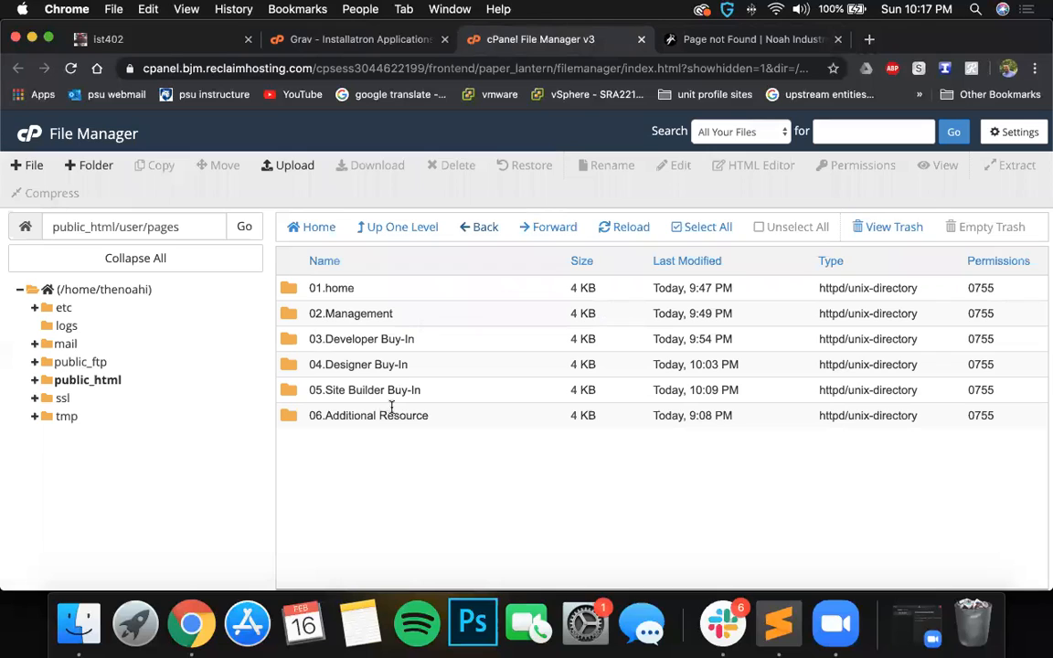
click(285, 419)
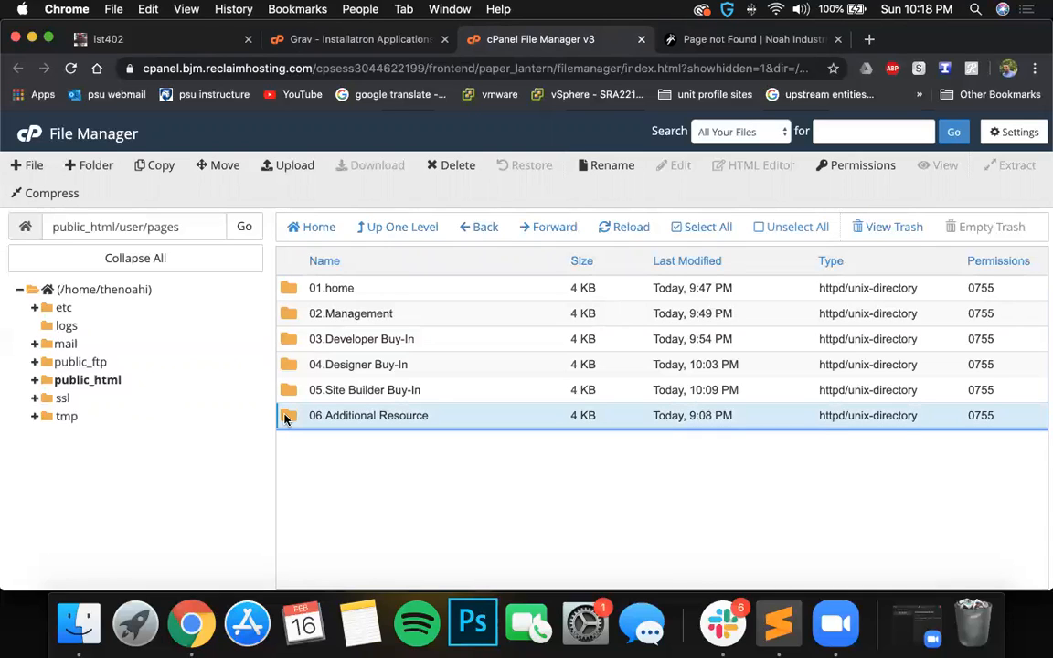
double_click(286, 418)
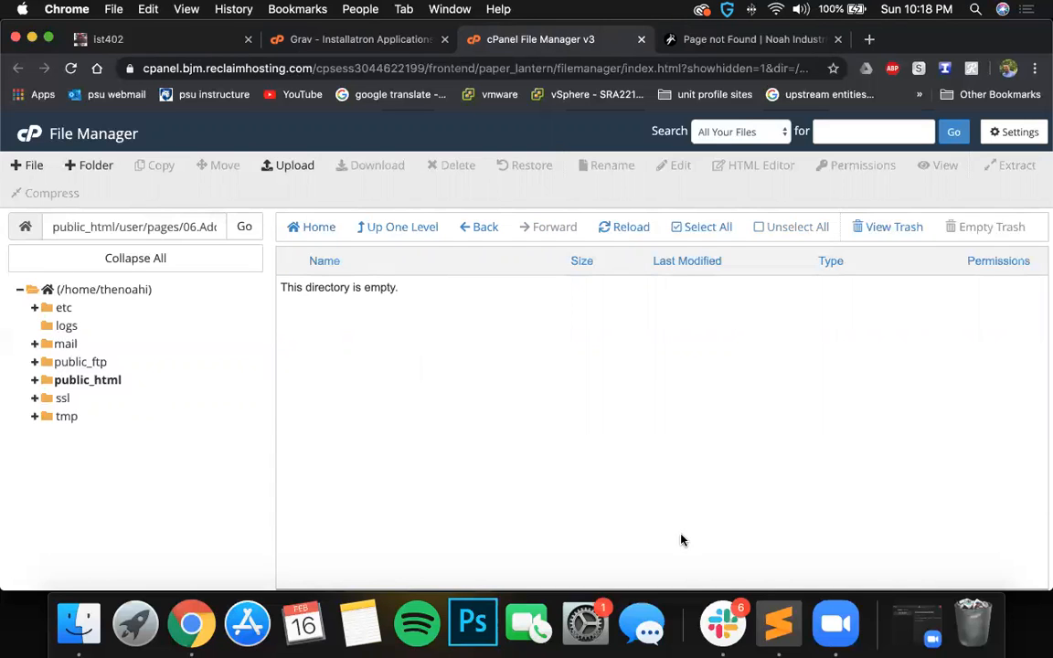
Switch to Sublime Text and close the three other default.md files, keeping only the Additional Resources draft.
click(778, 625)
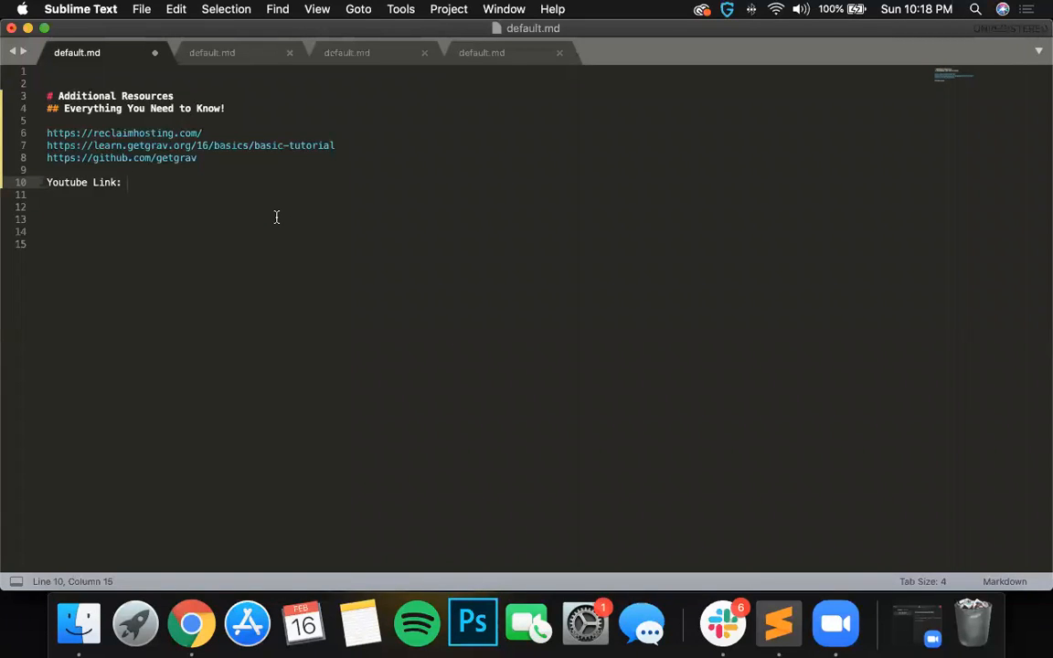
click(289, 52)
click(289, 52)
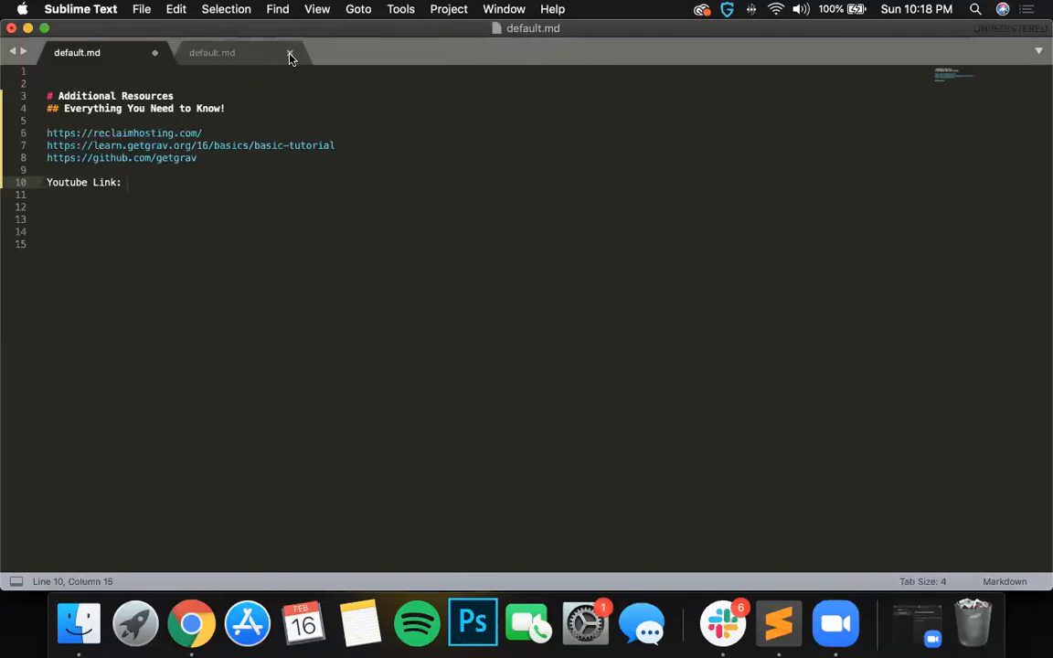
click(289, 52)
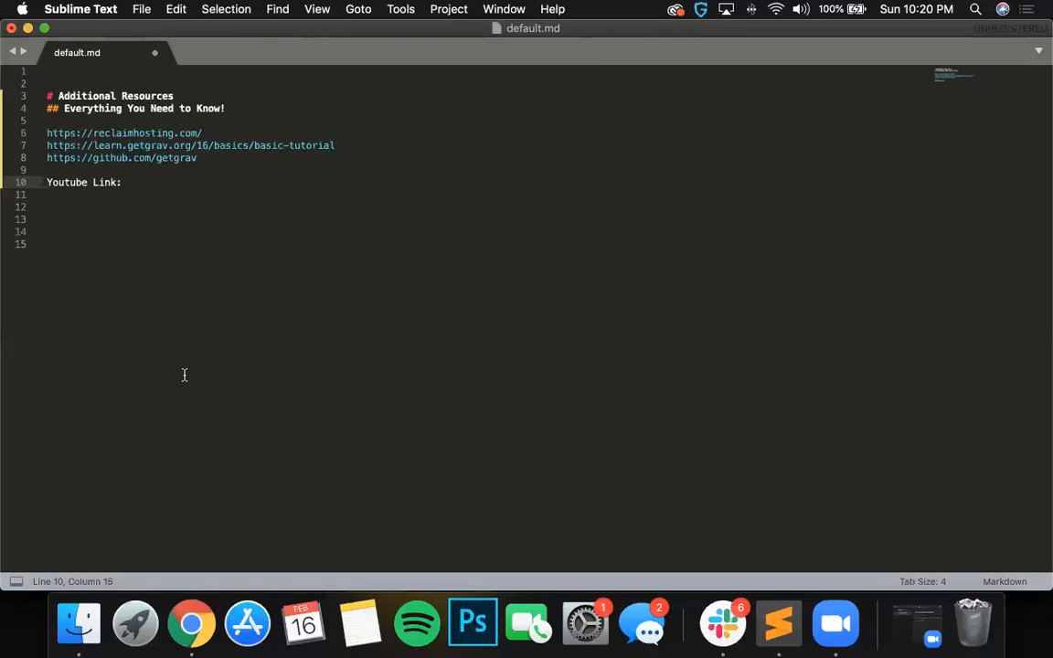
Add "Hey Youtube!" after "Youtube Link:" in the Additional Resources draft and save default.md.
text(Hey Youtube!)
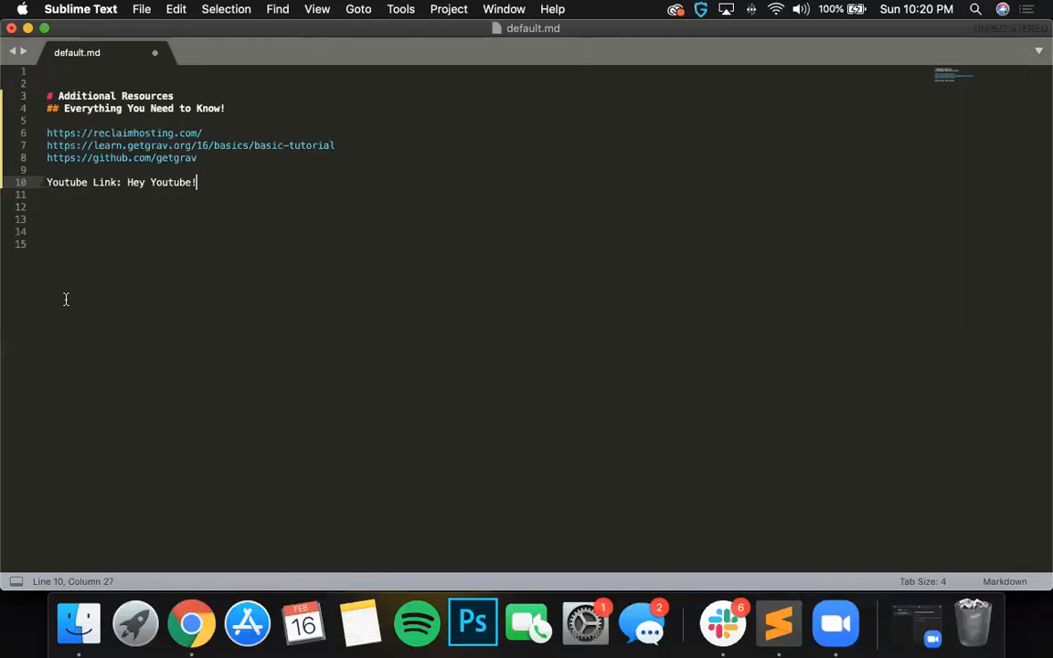
click(135, 9)
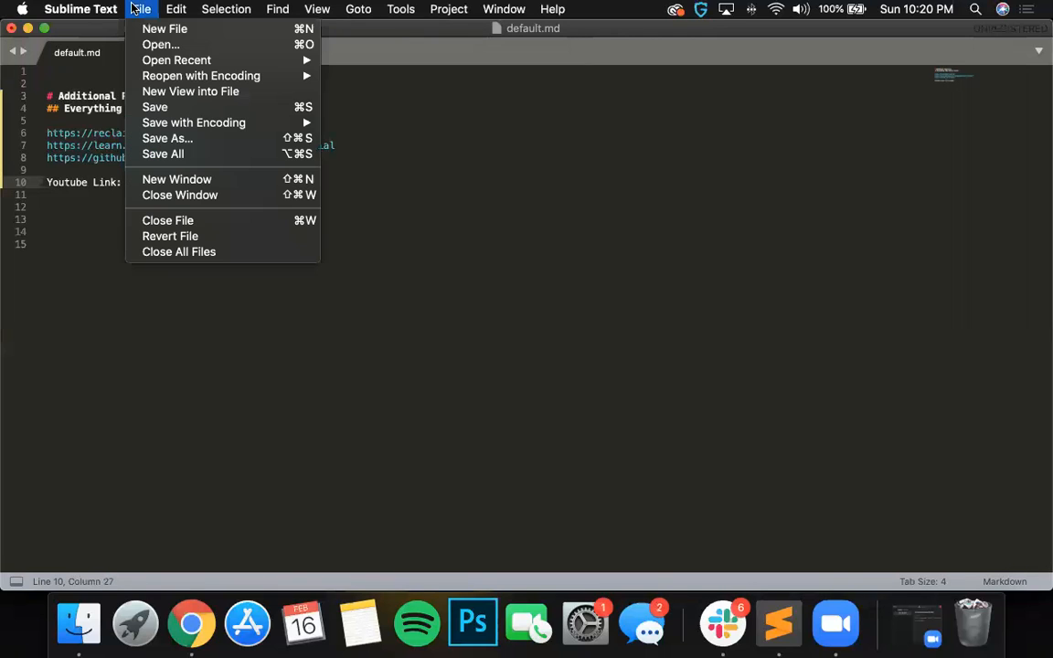
click(155, 107)
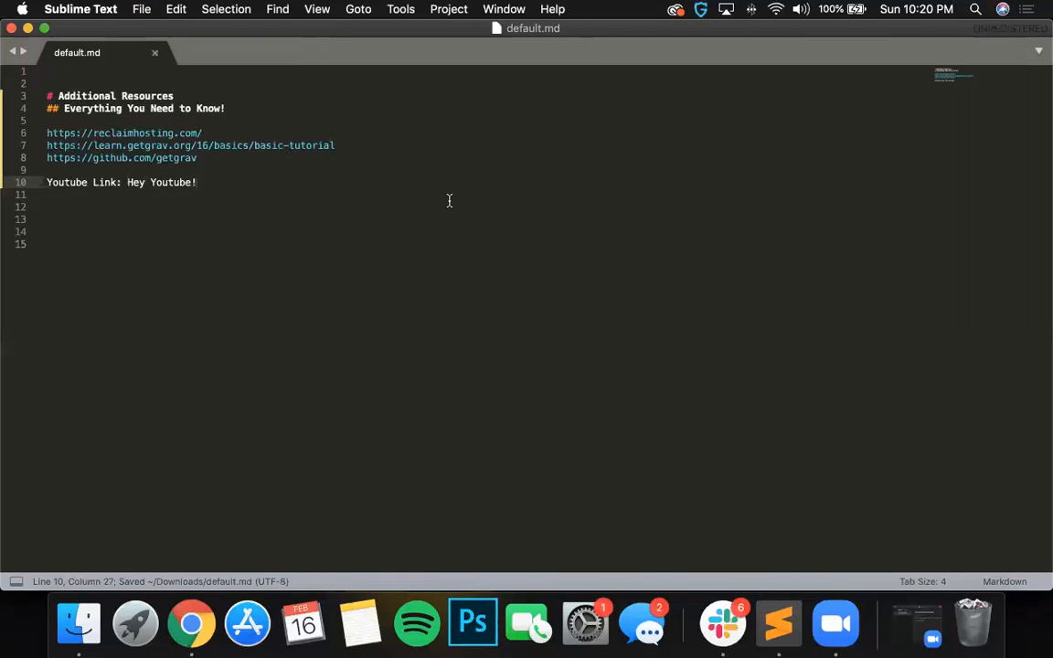
Switch to Chrome, upload default.md from Downloads into the 06.Additional Resource folder, and return to that folder.
click(191, 625)
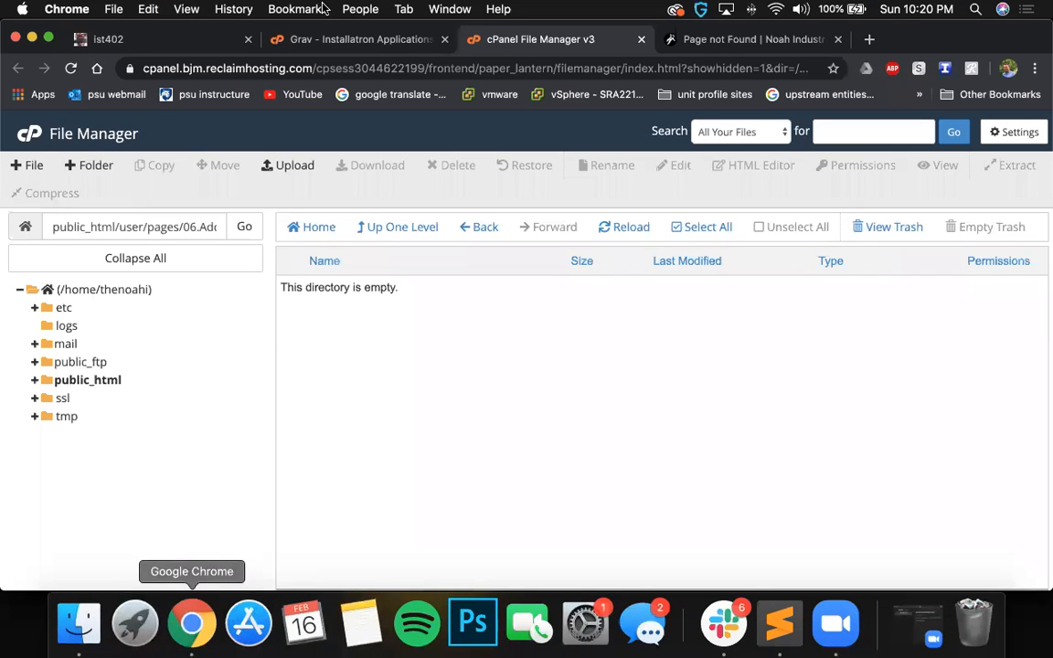
click(268, 170)
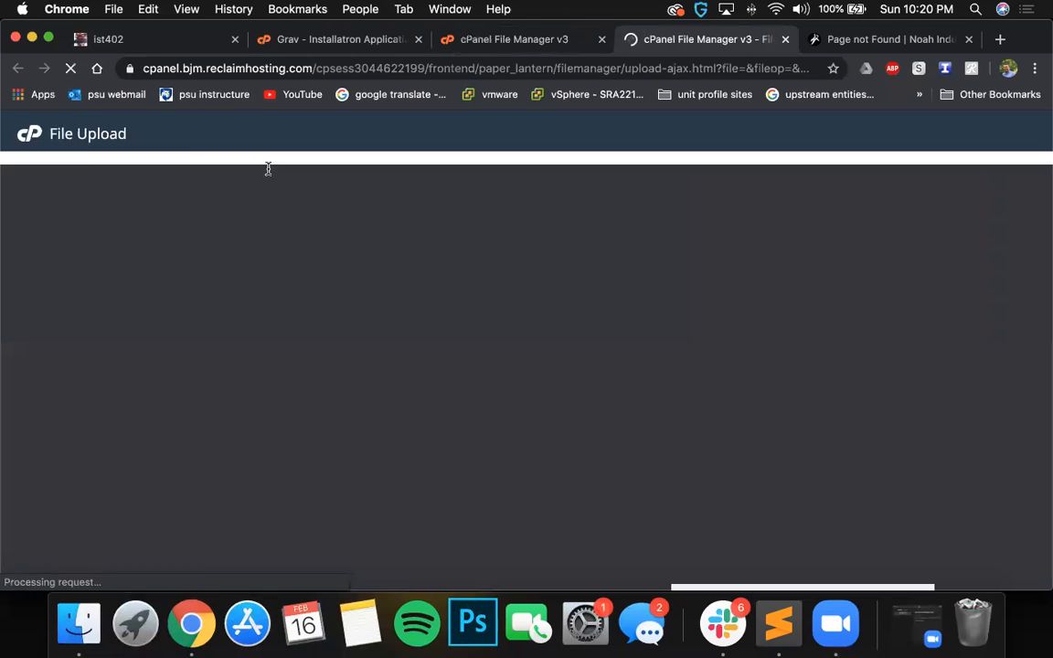
click(509, 40)
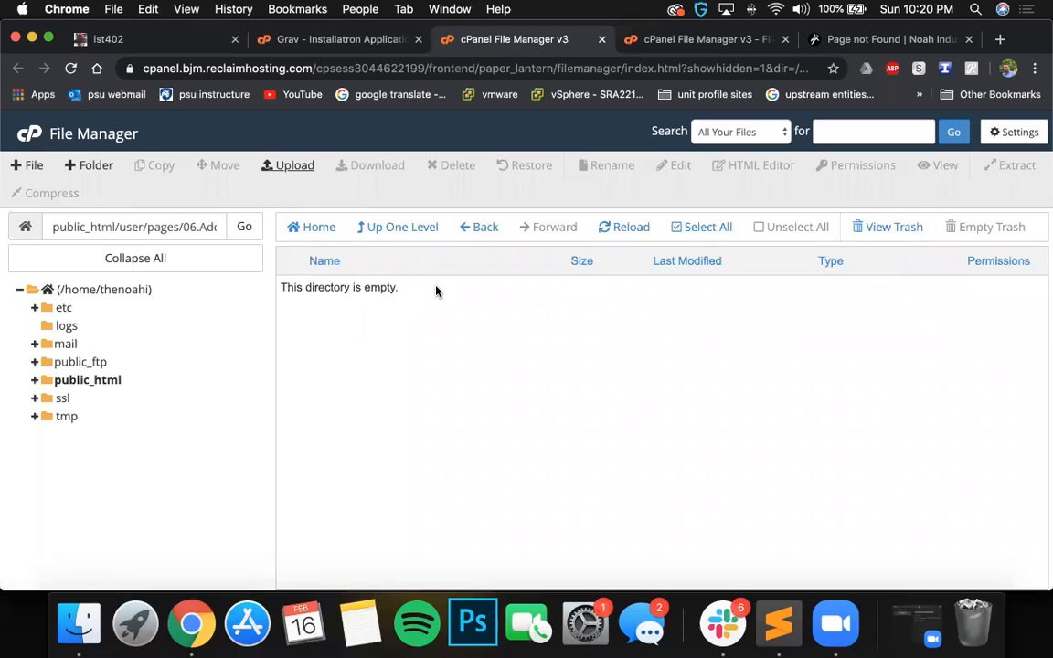
click(206, 227)
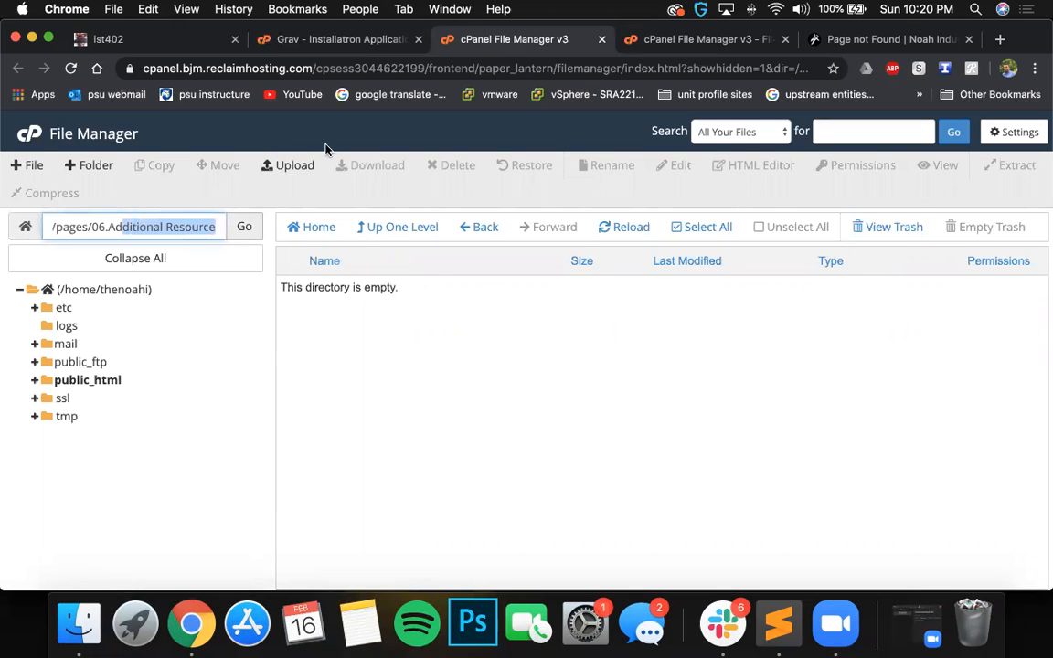
click(708, 39)
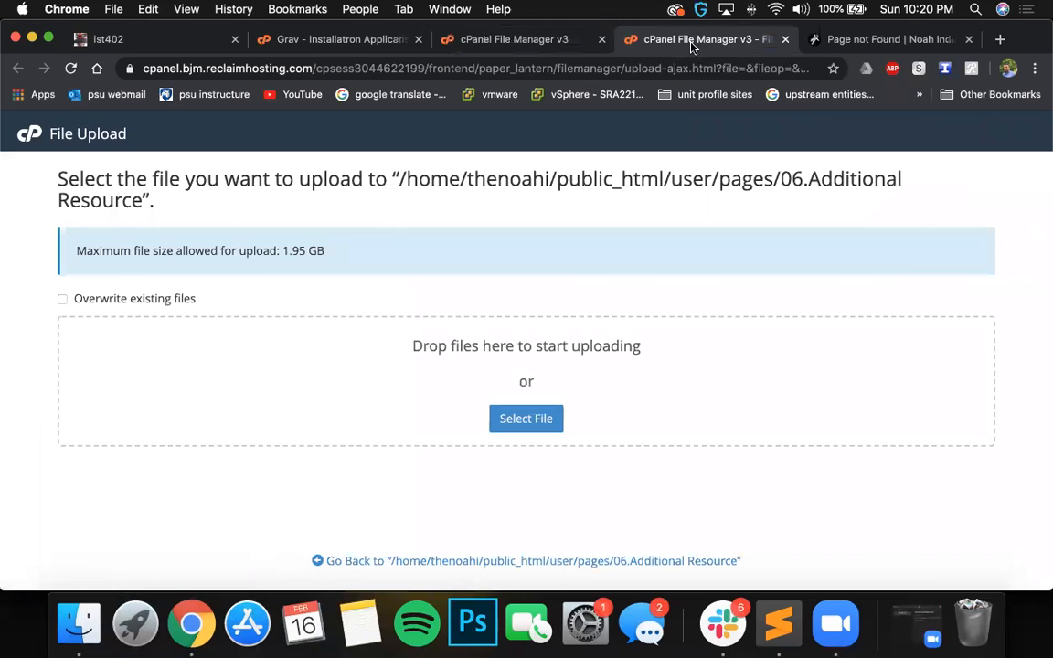
click(499, 420)
double_click(324, 147)
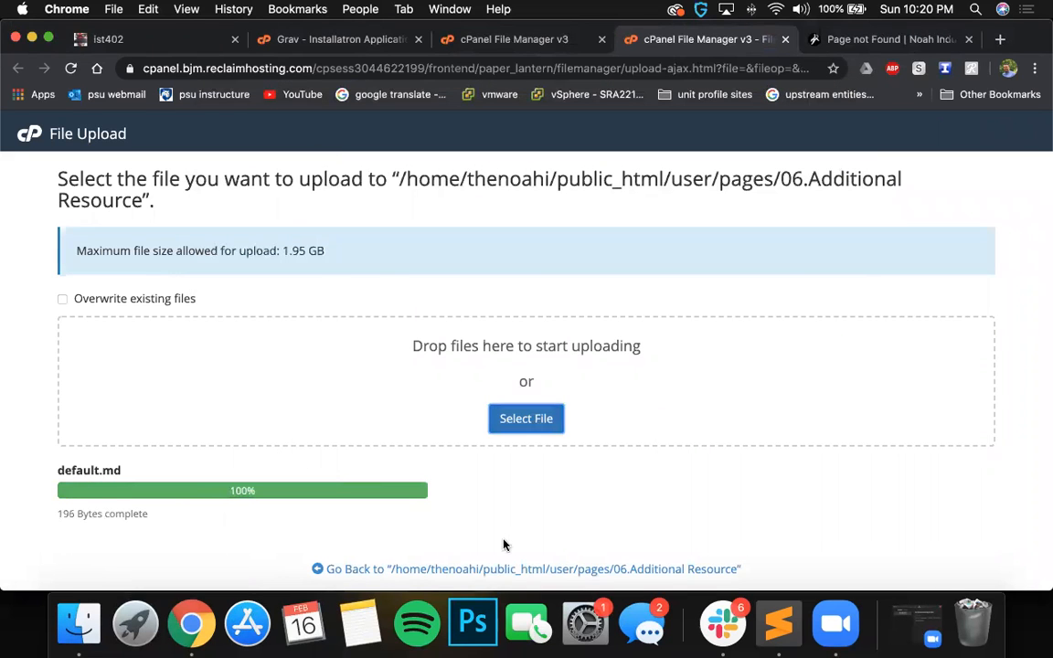
click(329, 569)
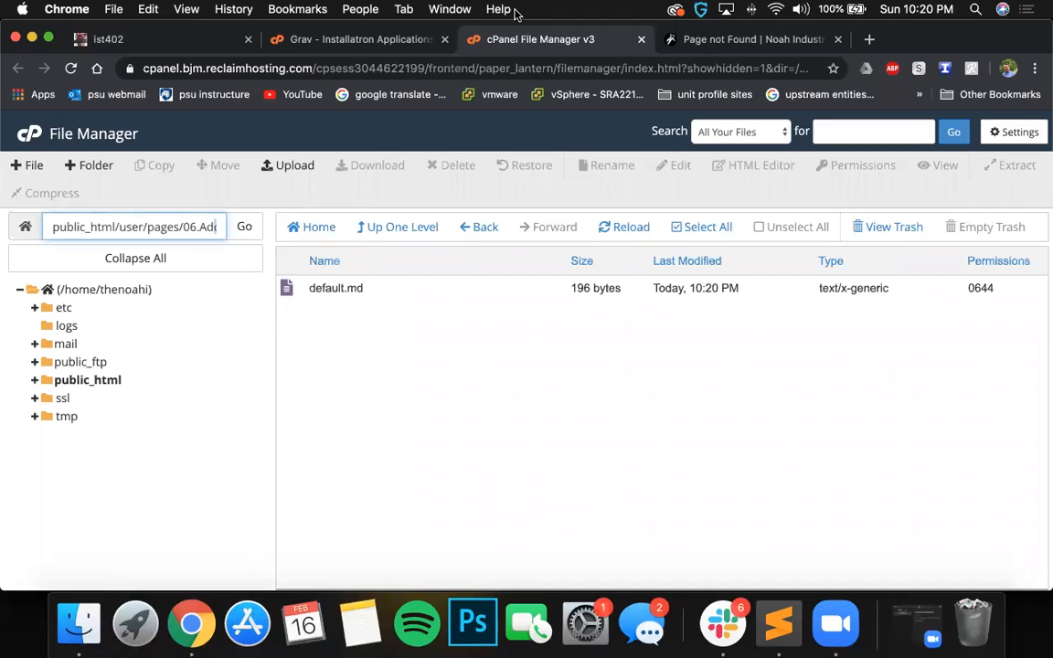
Reload the live Additional resource page and compare its link layout with the default.md draft in Sublime Text.
click(684, 41)
click(70, 69)
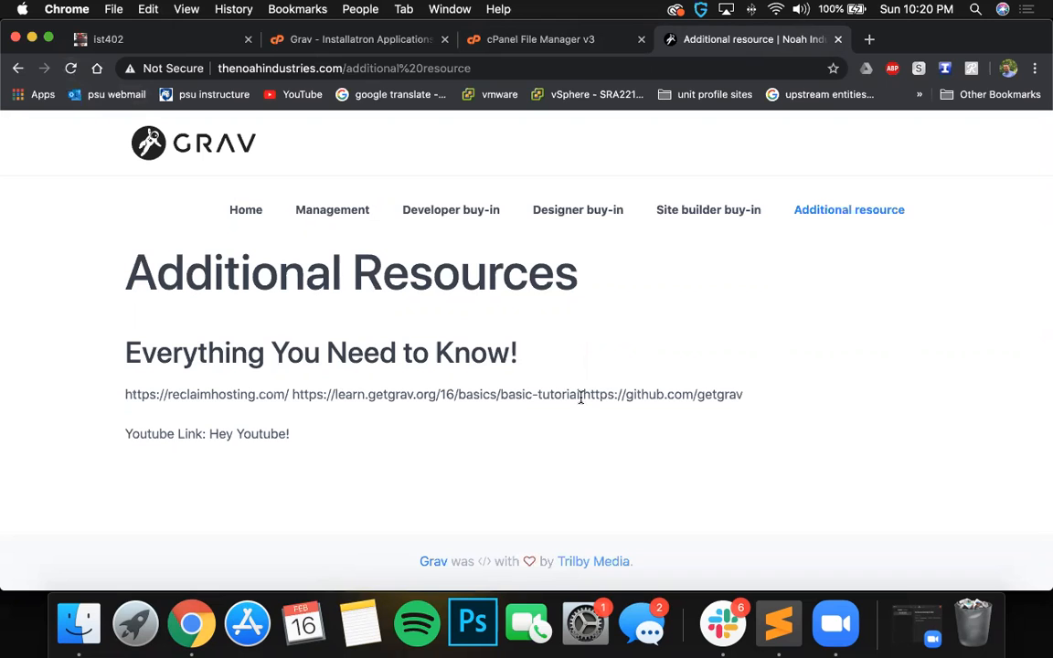
click(777, 623)
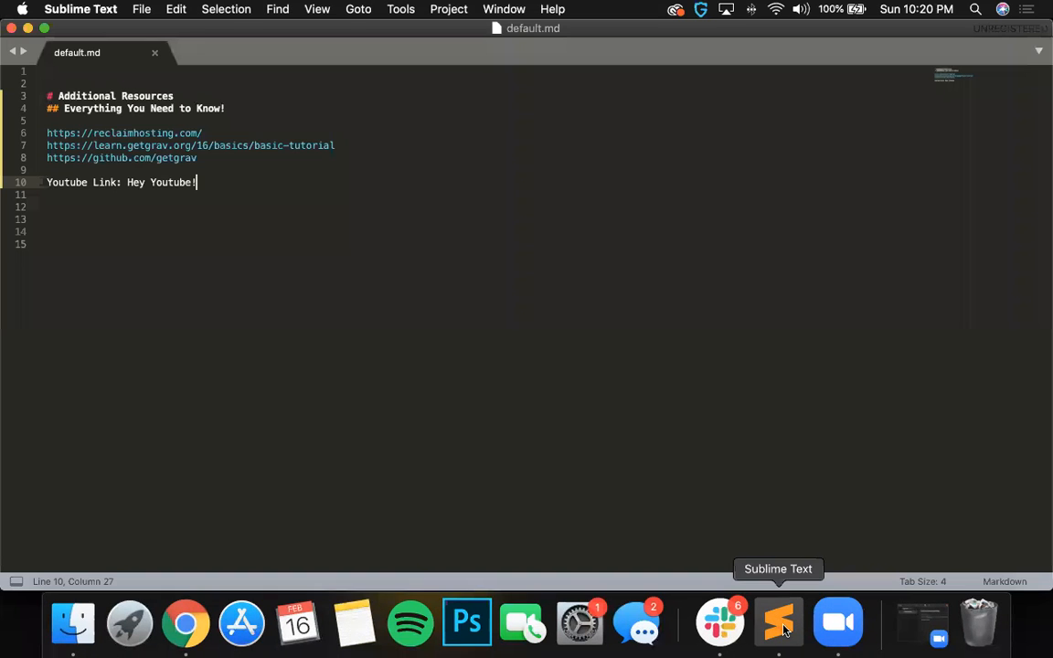
click(191, 623)
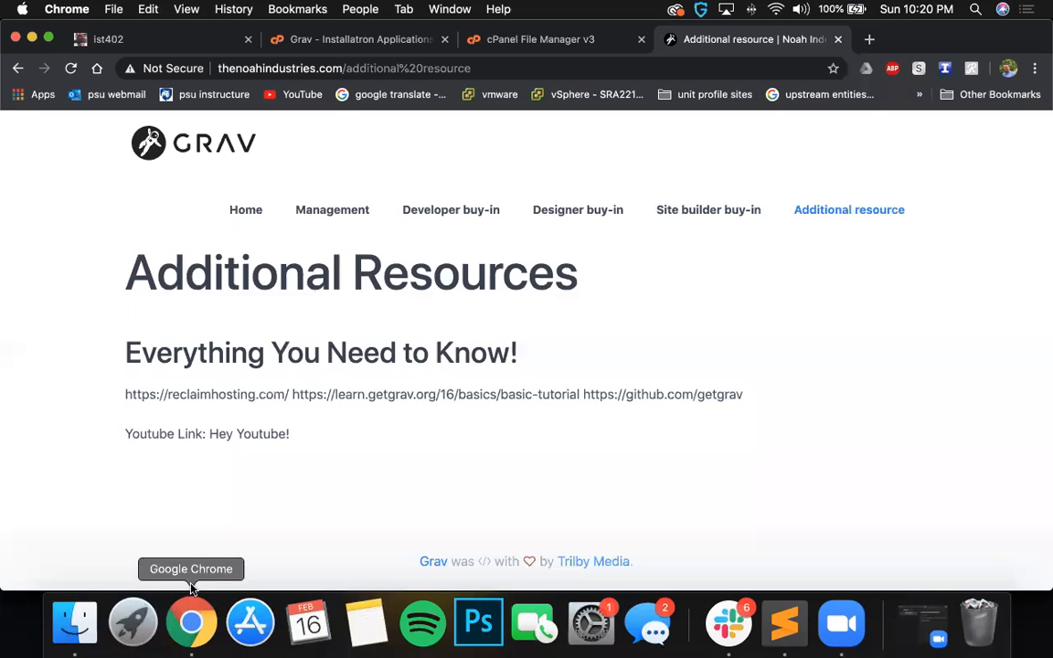
Switch to Sublime Text and insert a blank line after the Reclaim Hosting link and after the basic-tutorial link.
click(778, 623)
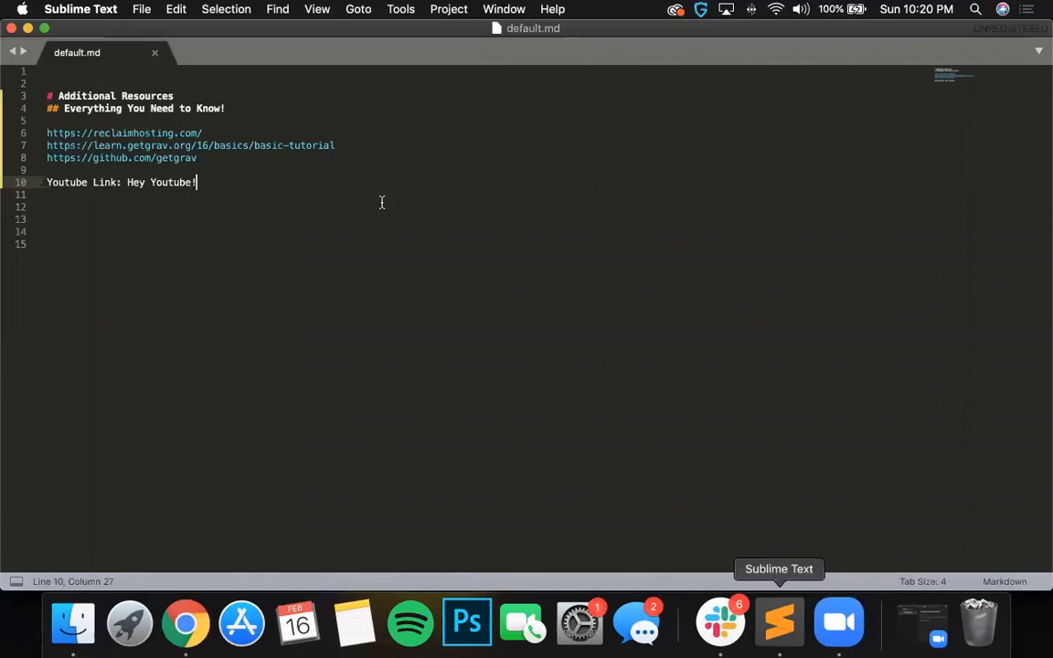
click(250, 138)
key(Return)
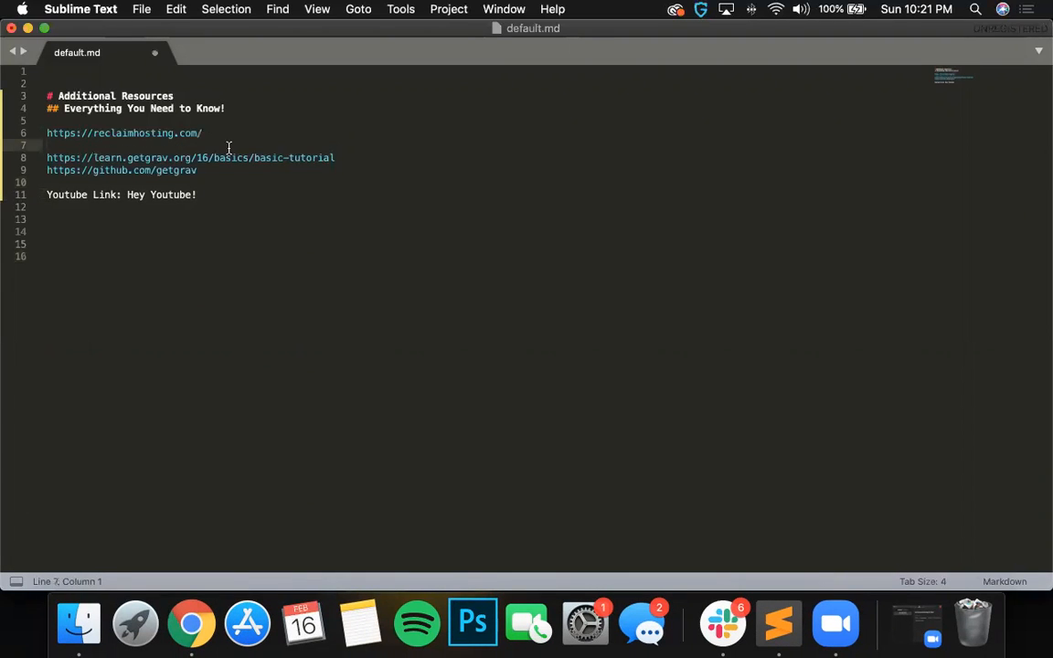
click(344, 157)
key(Return)
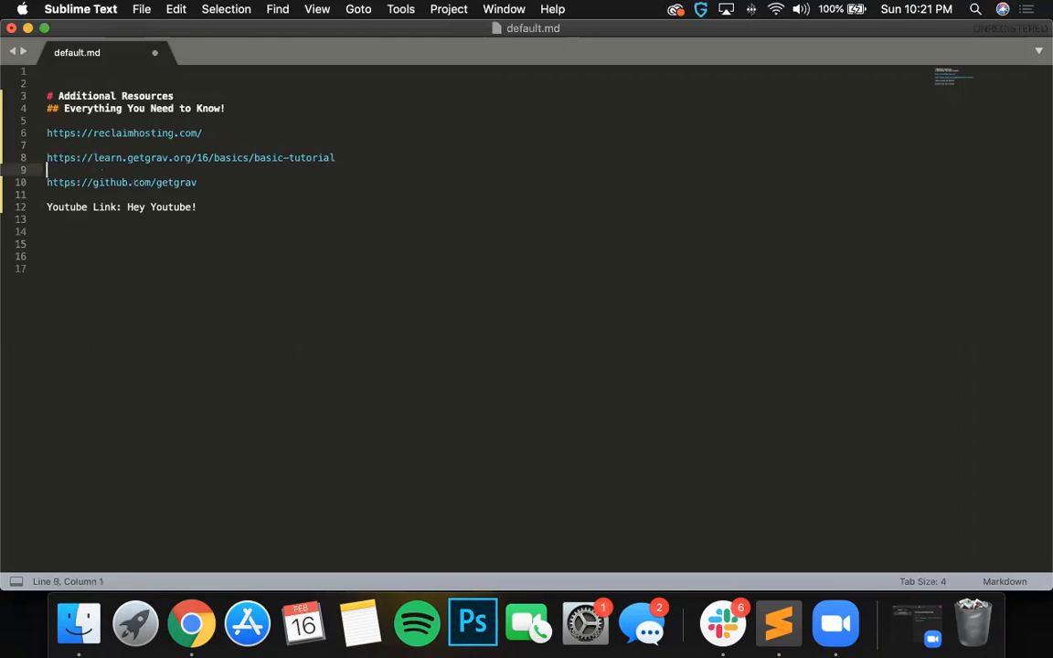
Switch to Chrome, copy the learn.getgrav.org basic-tutorial address from the live page, view it in a new tab, and close that tab.
click(191, 628)
double_click(263, 395)
click(288, 393)
drag(288, 393, 40, 387)
click(302, 379)
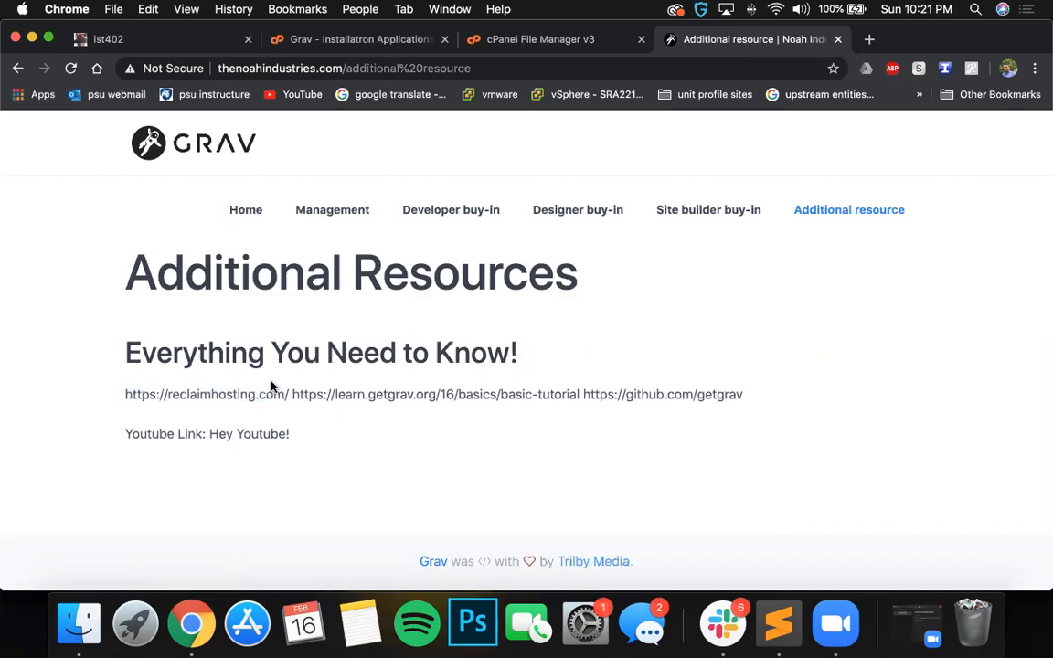
drag(292, 391, 576, 392)
key(super+c)
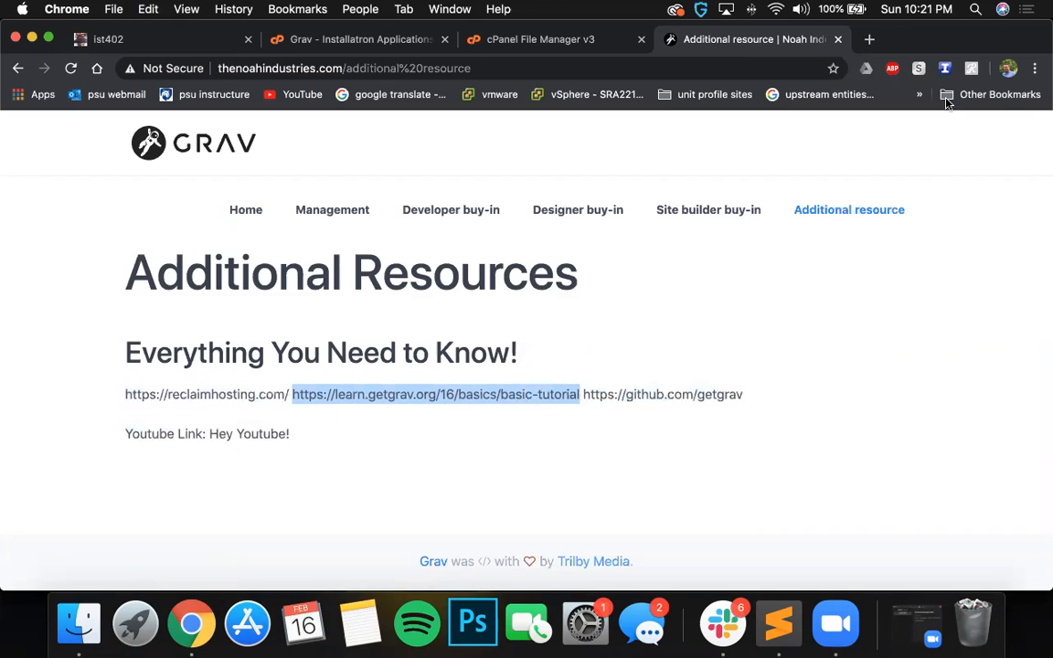
click(870, 40)
key(super+v)
key(Return)
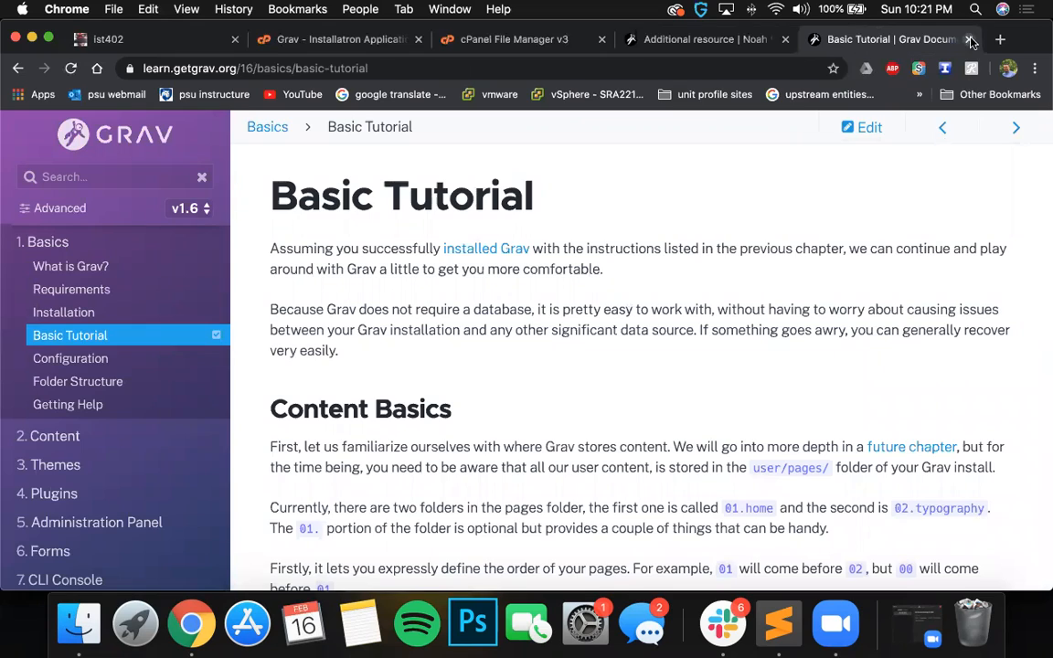
key(super+w)
click(300, 433)
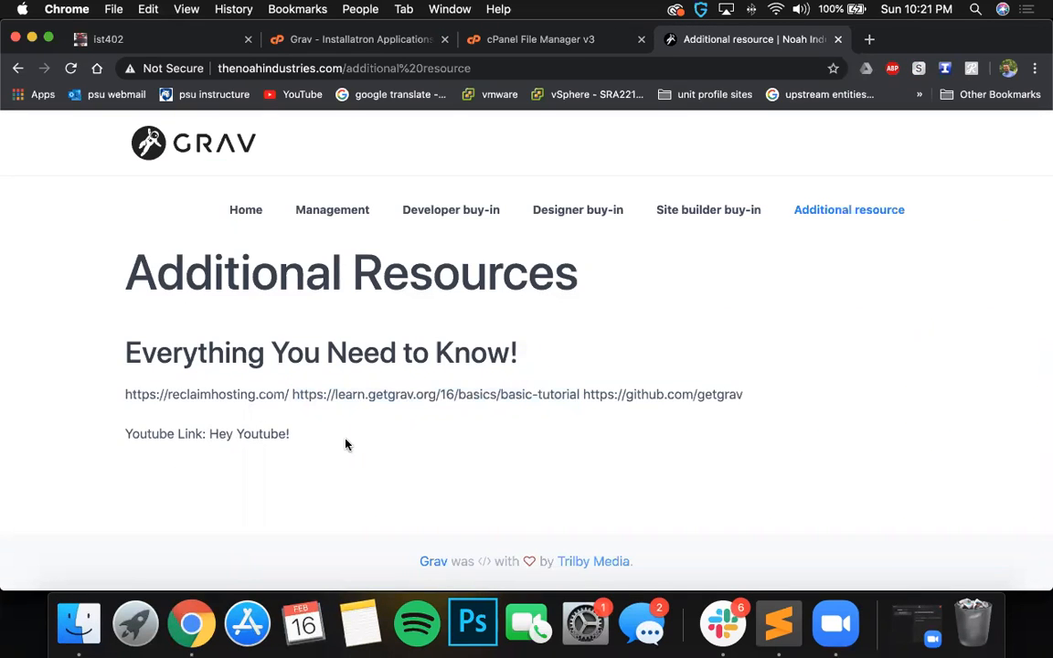
Return to Sublime Text and add the label "Reclaim Hosting:" in front of the reclaimhosting.com link.
click(777, 624)
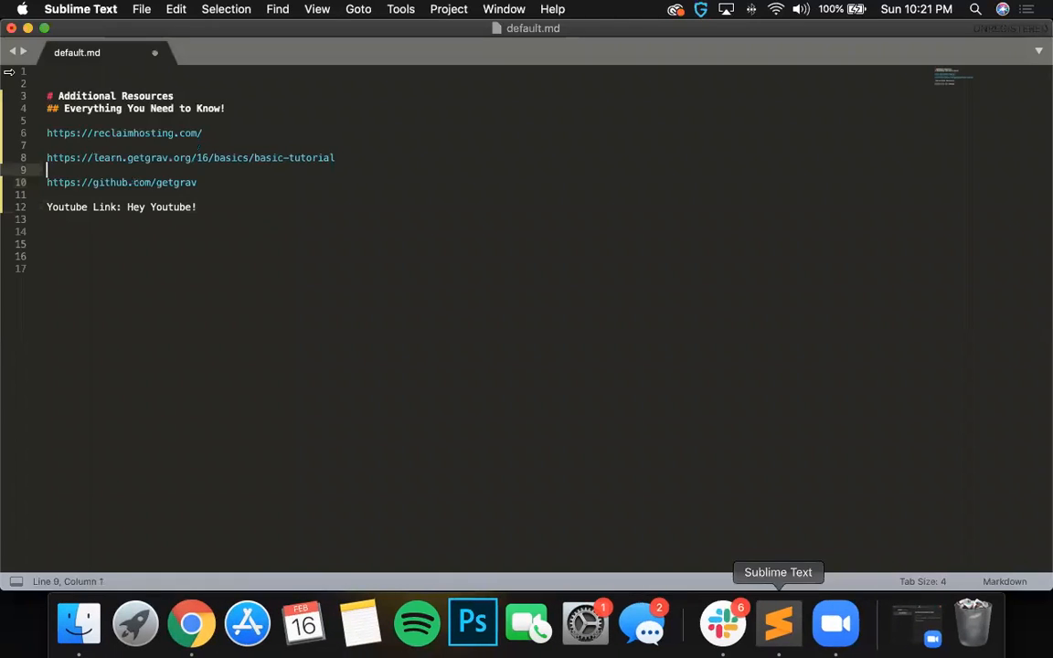
click(48, 133)
text(Reclaim)
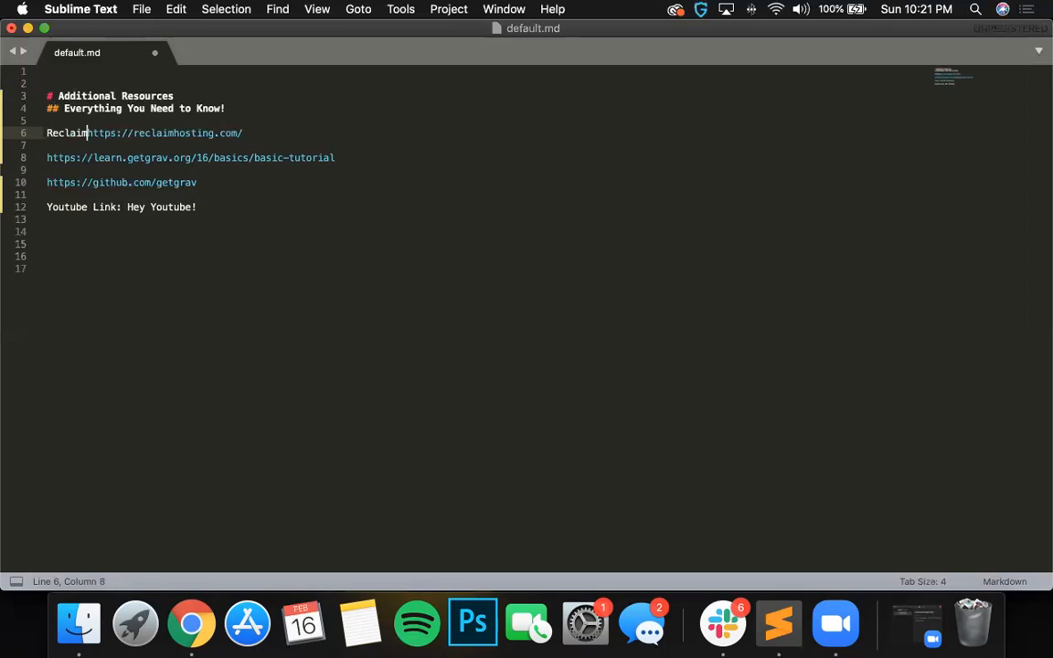
text( Hosting)
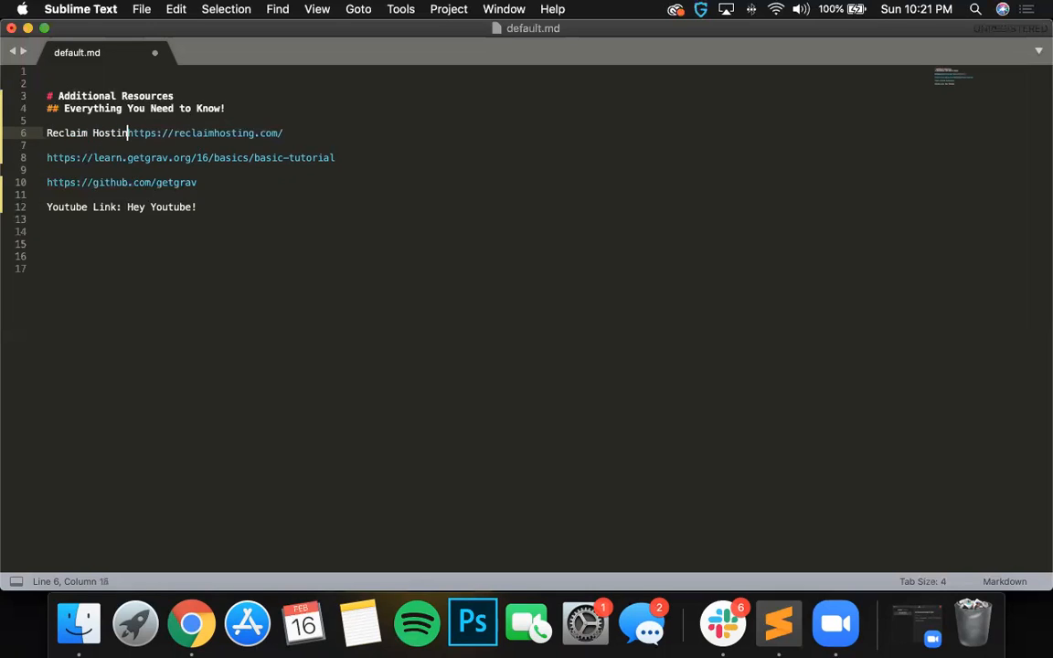
text(:)
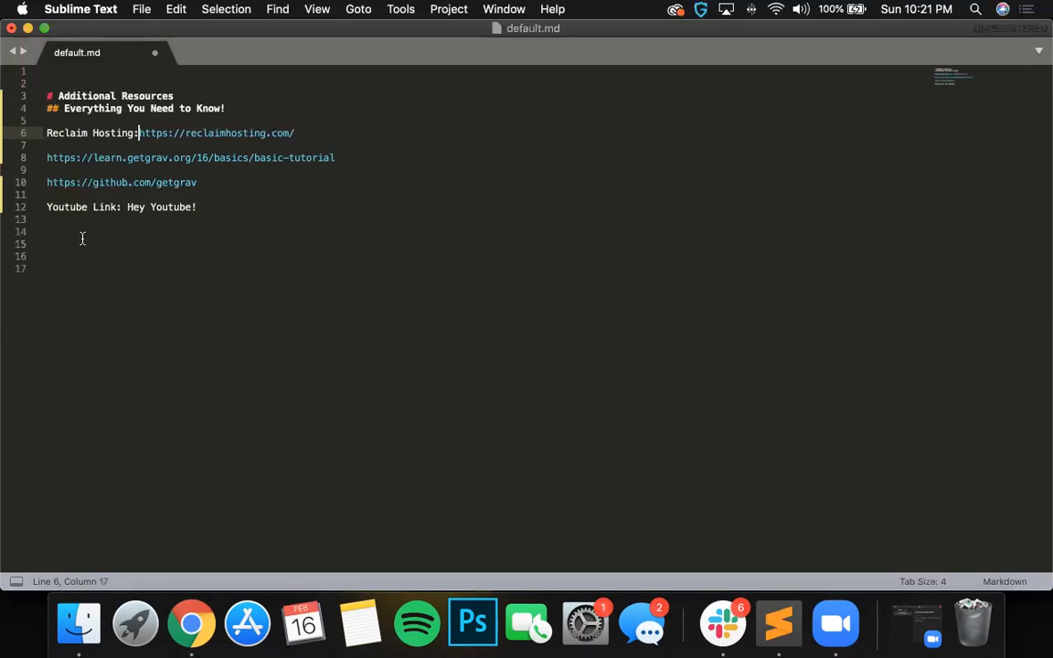
Add the label "GAV Manual:" in front of the learn.getgrav.org basic-tutorial link.
click(48, 159)
text(GA)
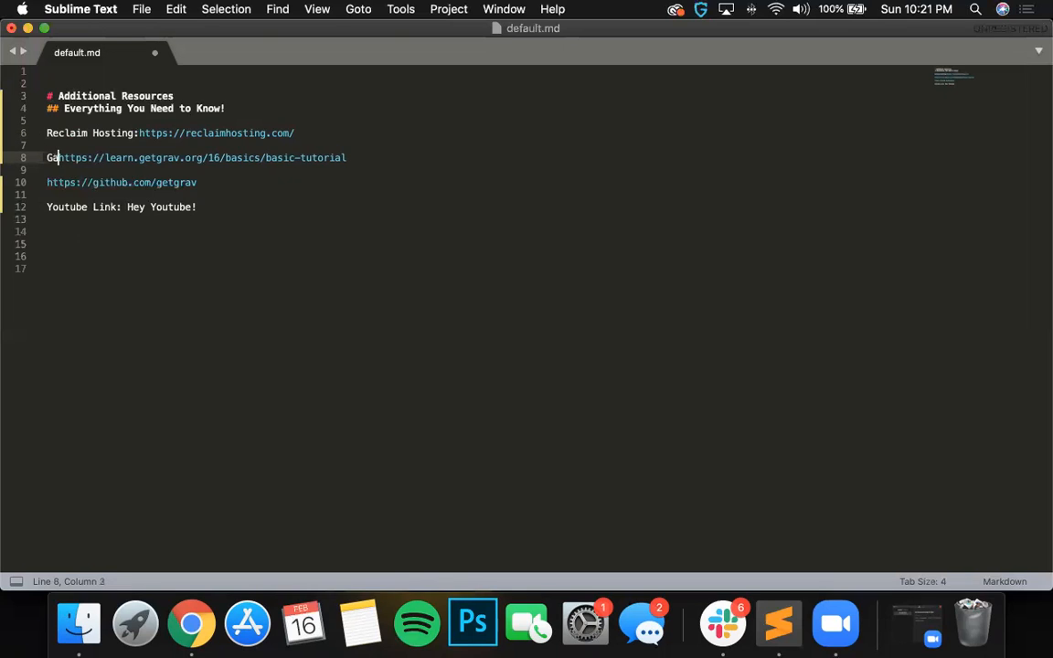
text(V MA)
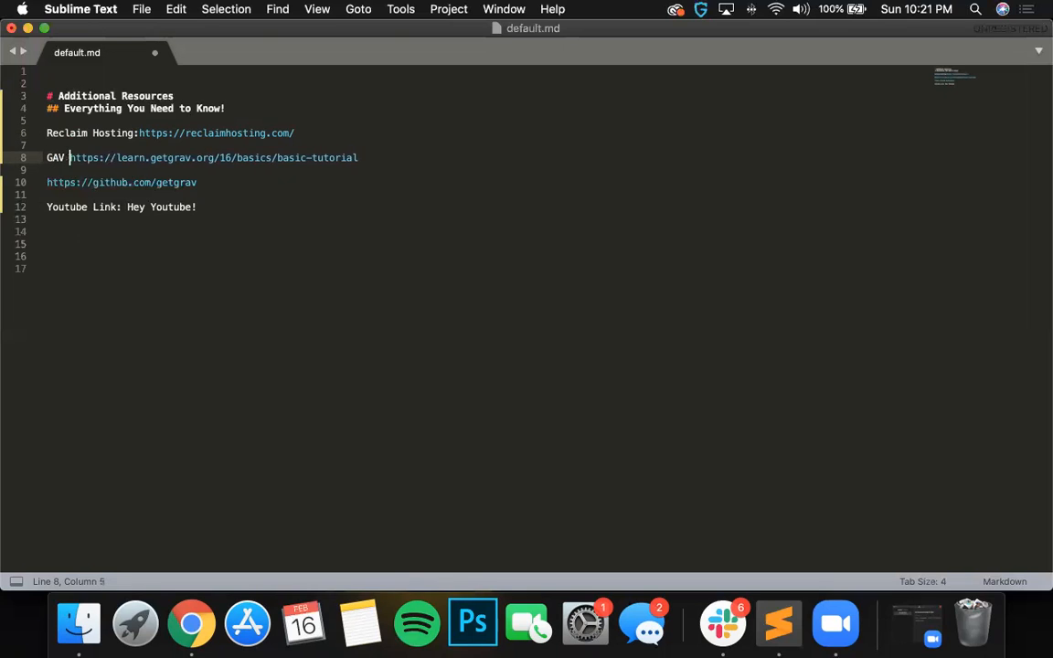
key(BackSpace)
text(anual)
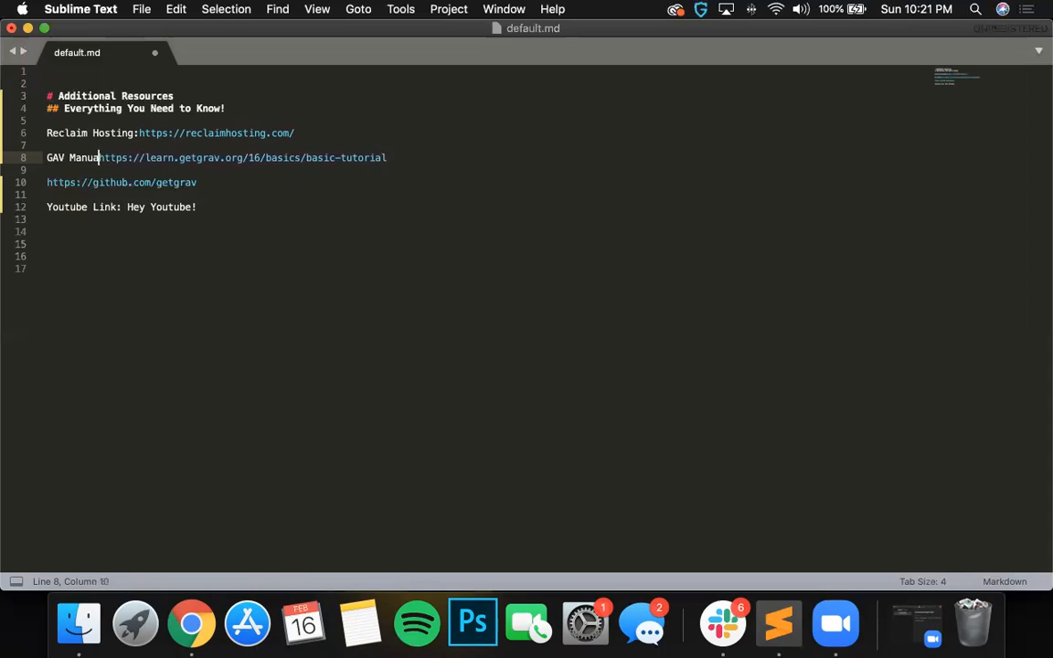
text(:)
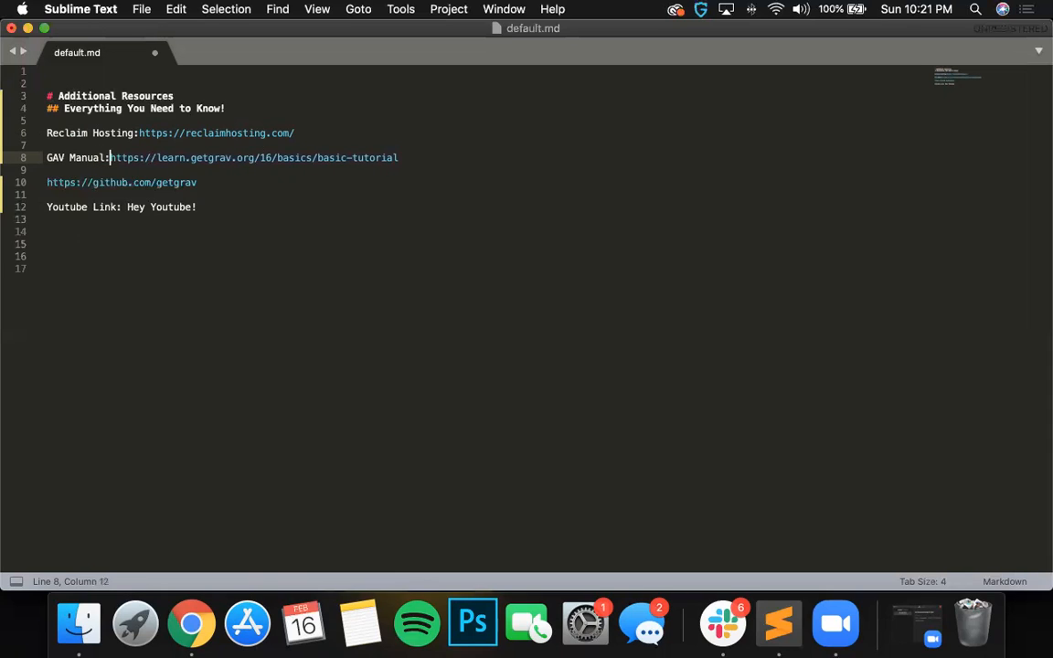
Add the label "Github: " in front of the github.com/getgrav link and save default.md.
click(49, 183)
text(GI)
text(thub)
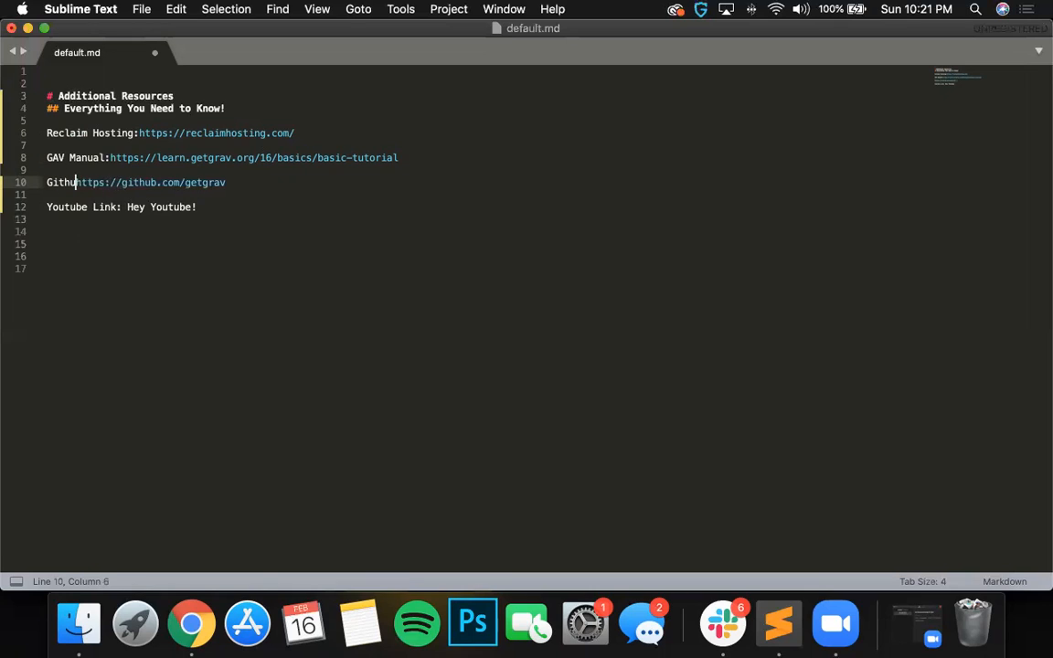
text(:)
click(223, 220)
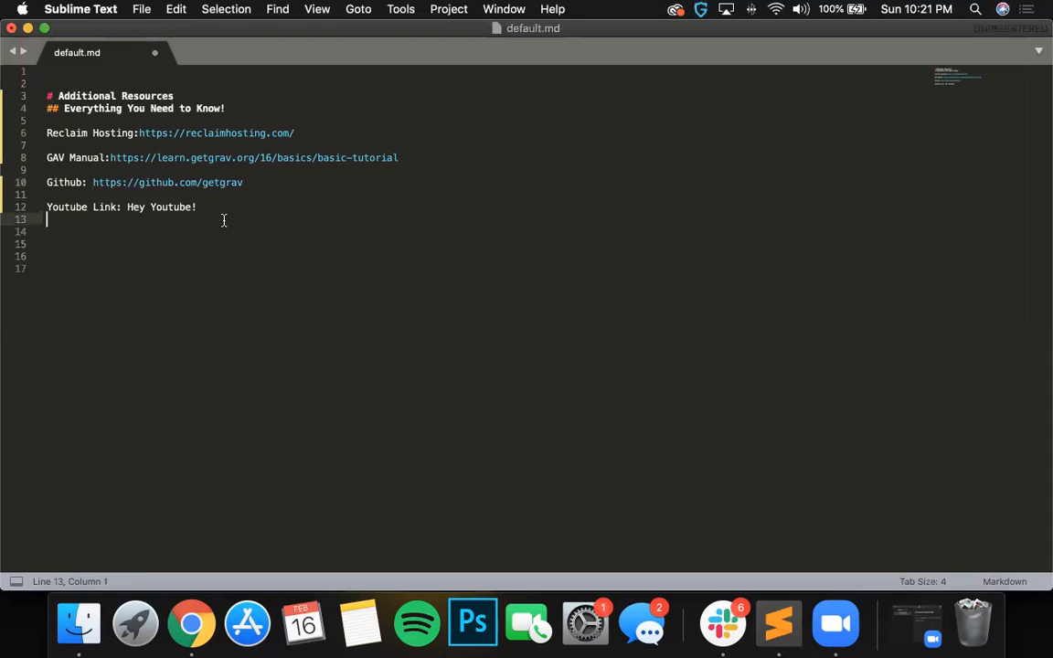
click(136, 9)
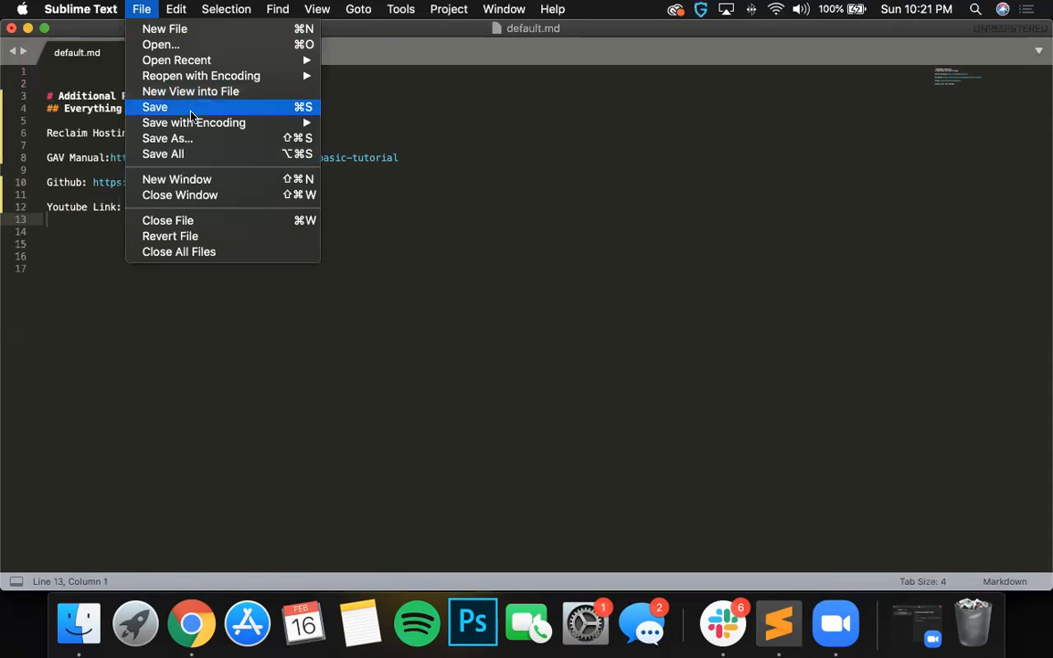
click(192, 110)
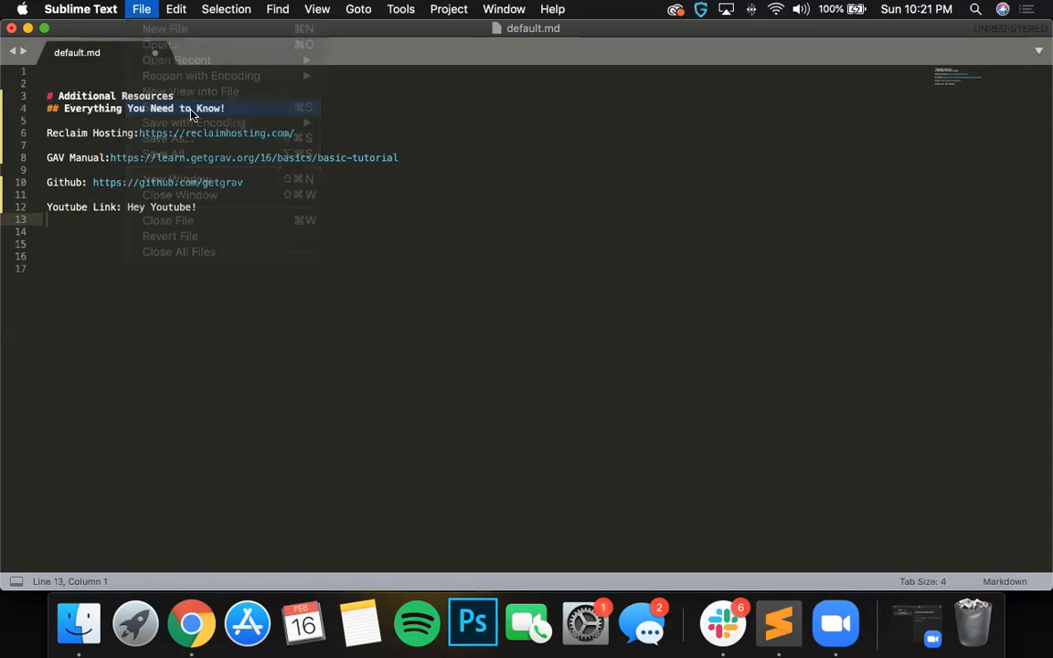
Switch to the File Manager in Chrome and delete the old default.md from the 06.Additional Resource folder.
click(191, 624)
click(512, 40)
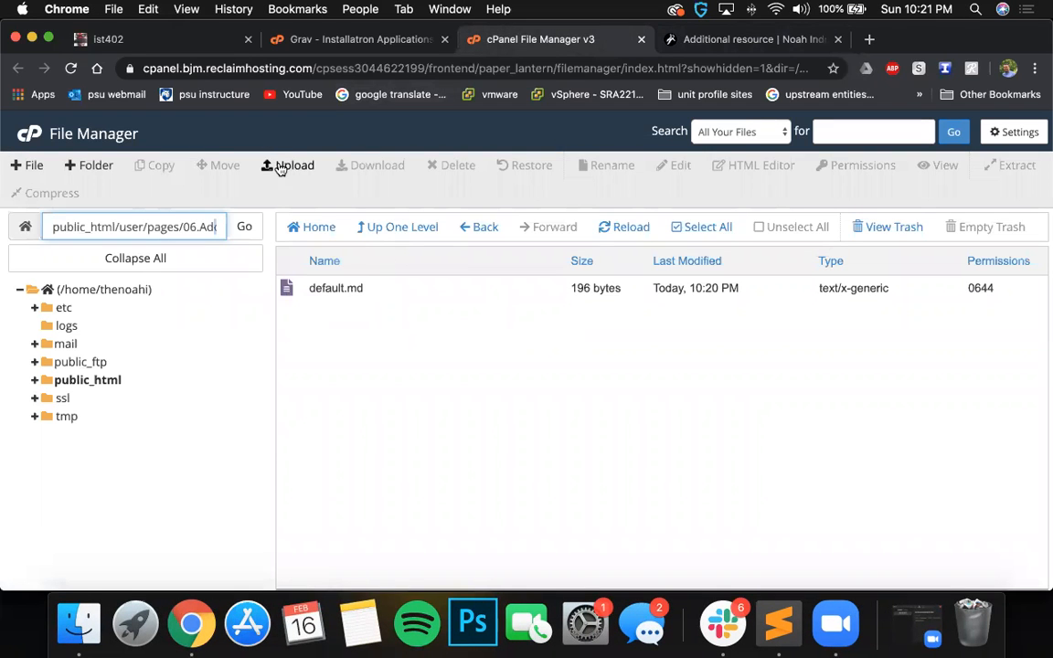
click(425, 289)
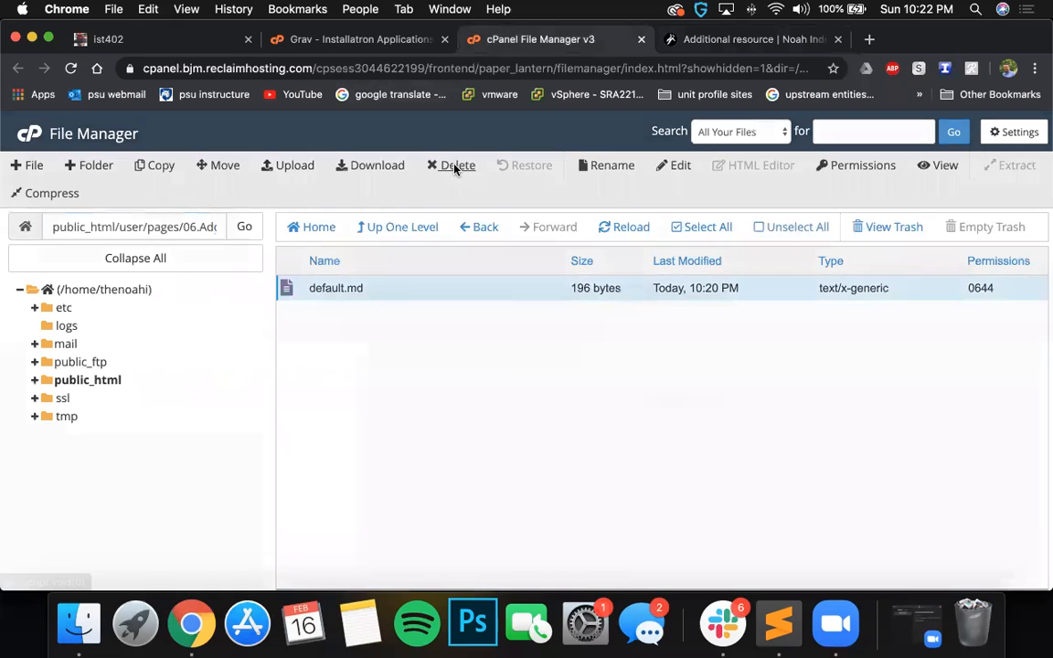
click(456, 167)
click(660, 402)
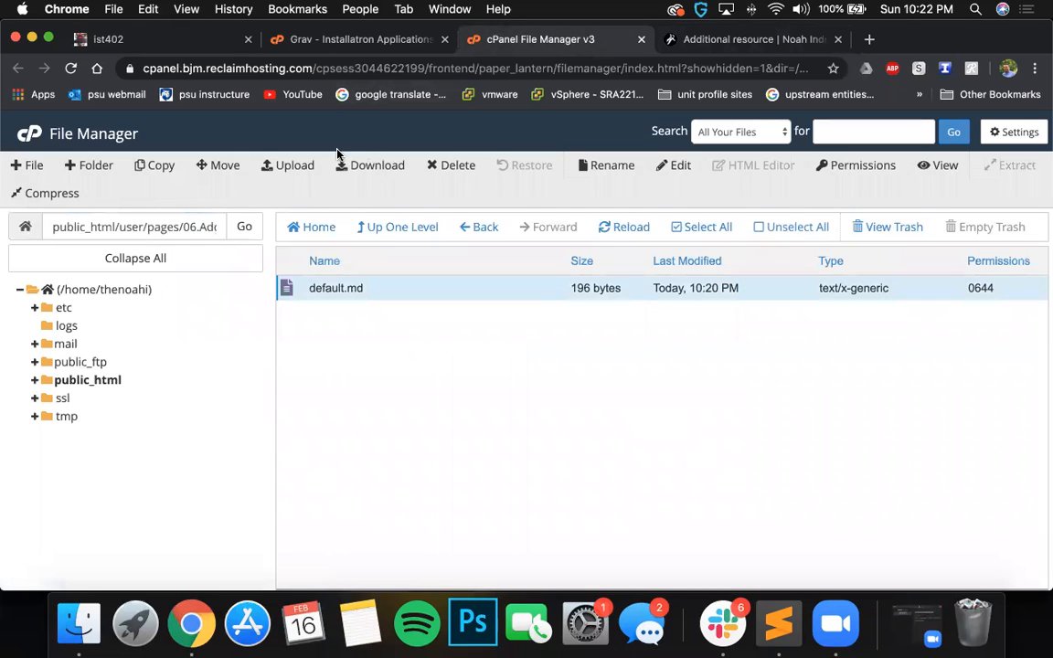
Upload the revised default.md from Downloads to the 06.Additional Resource folder.
click(294, 165)
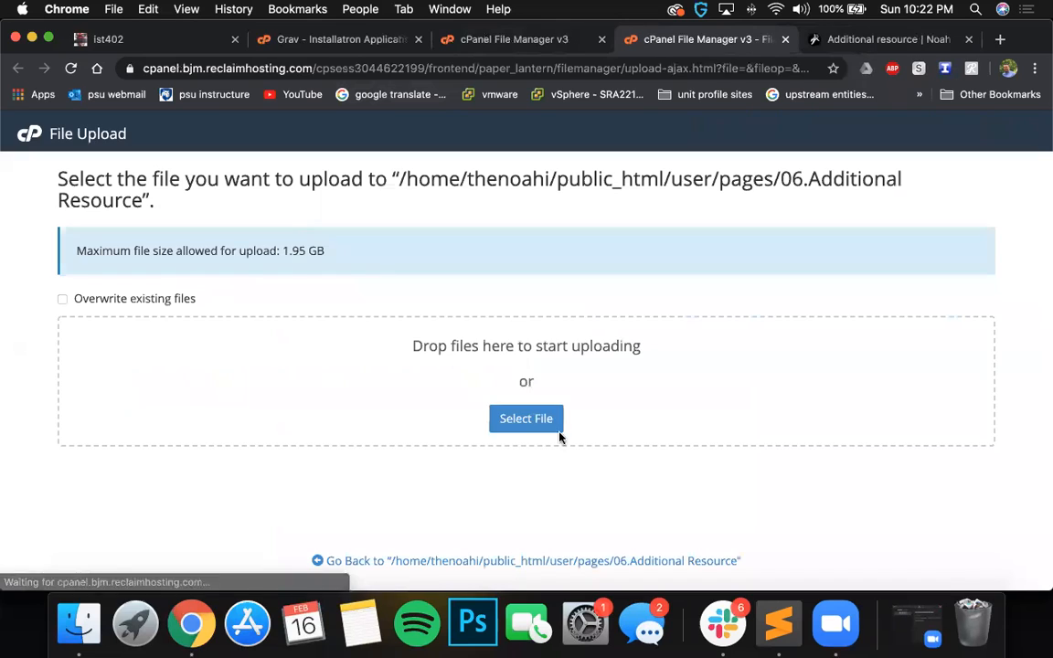
click(539, 420)
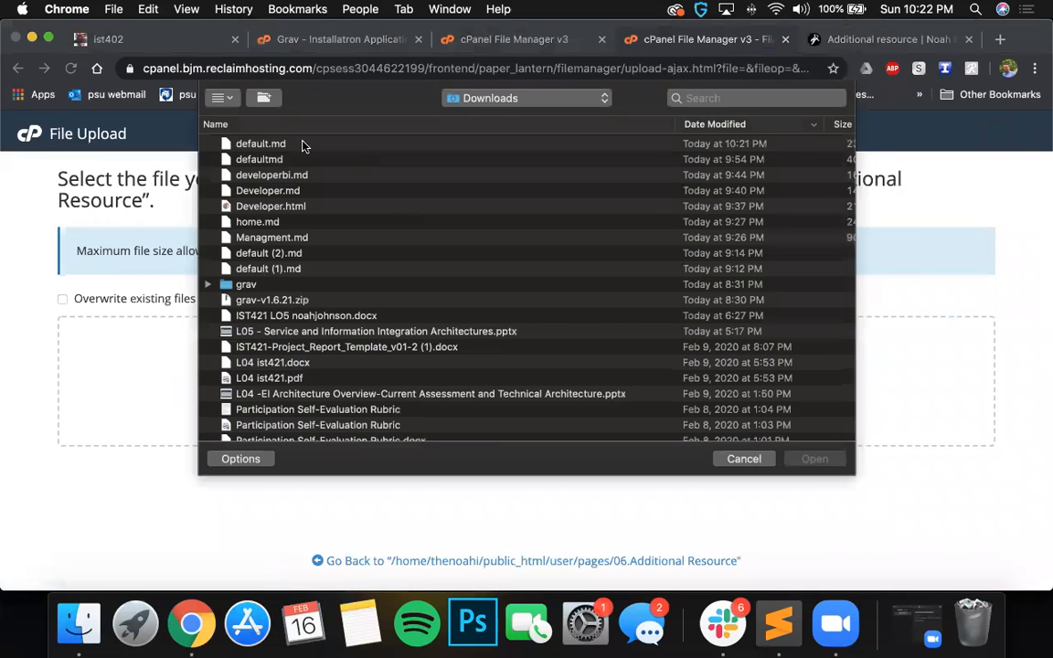
double_click(299, 144)
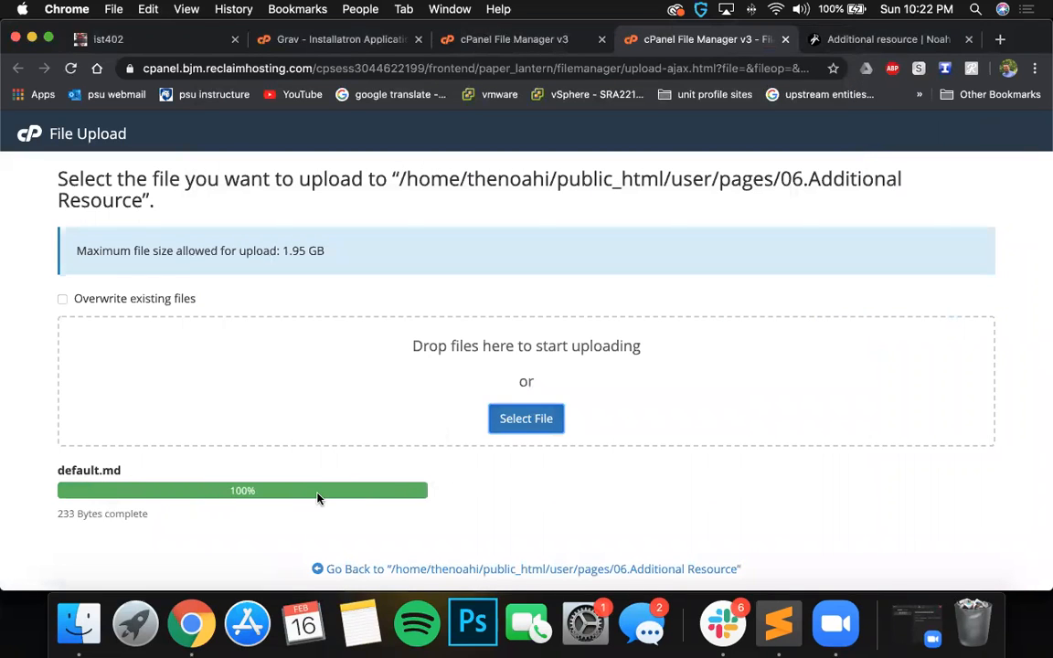
Leave the upload page and reload the live Additional resource page to check the revised link list.
click(417, 569)
click(748, 43)
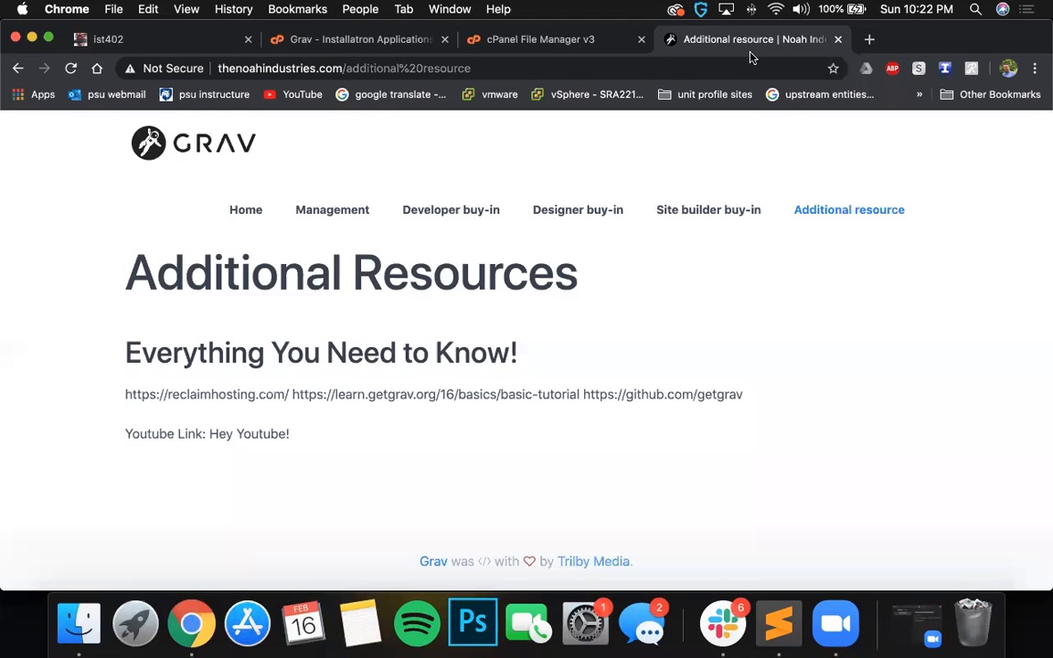
click(70, 69)
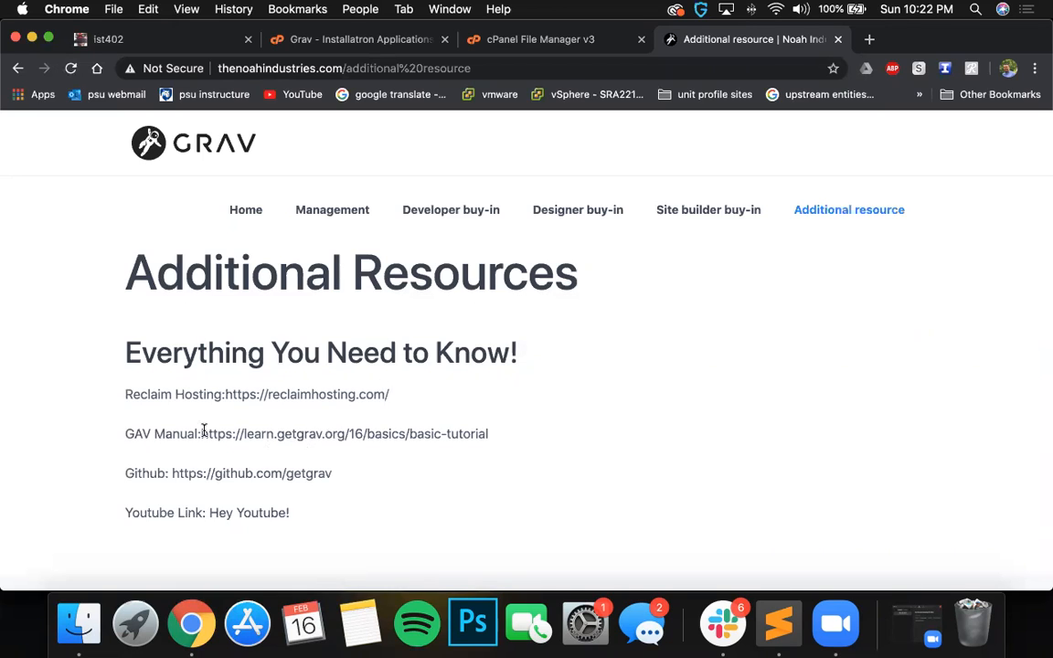
scroll(526, 430, down, 2)
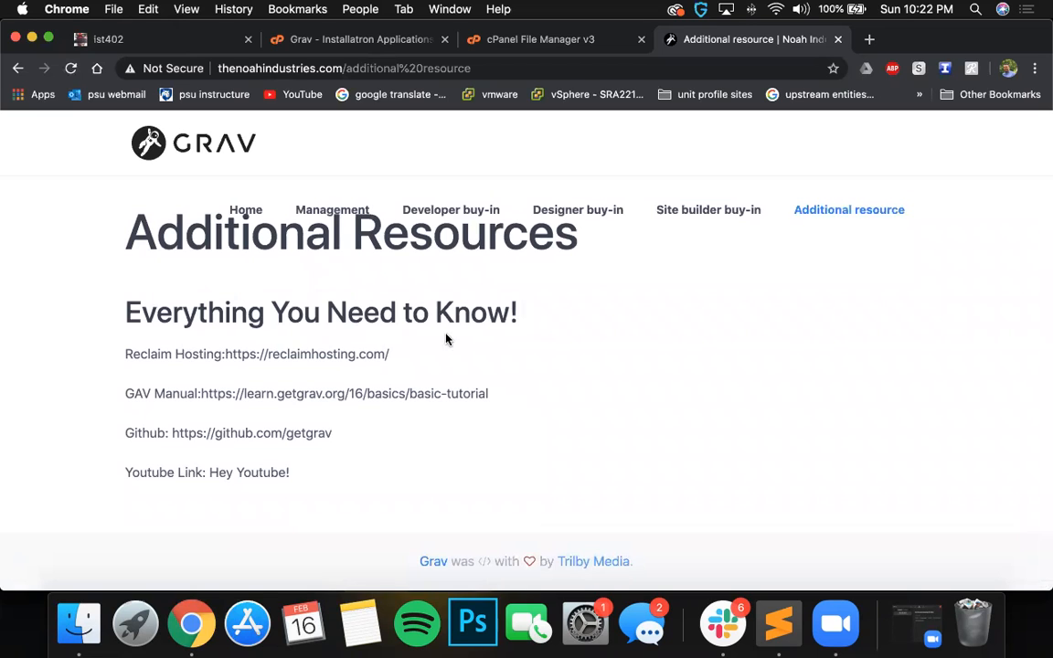
scroll(314, 240, up, 2)
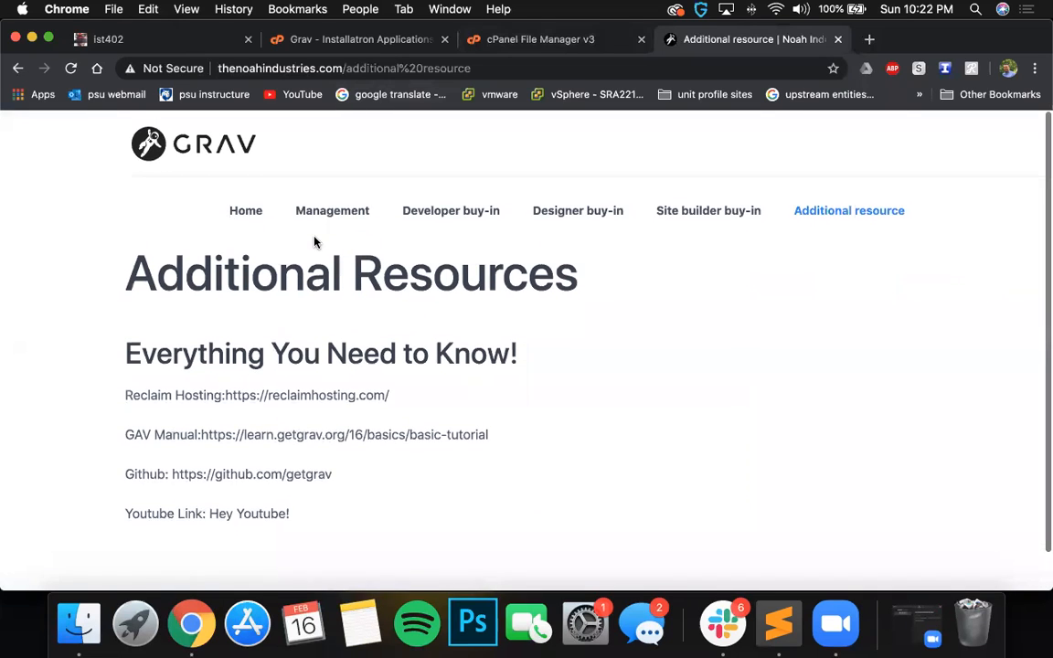
Review the site's Home, Management, Developer buy-in, Designer buy-in, Additional resource and Site builder buy-in pages.
click(257, 214)
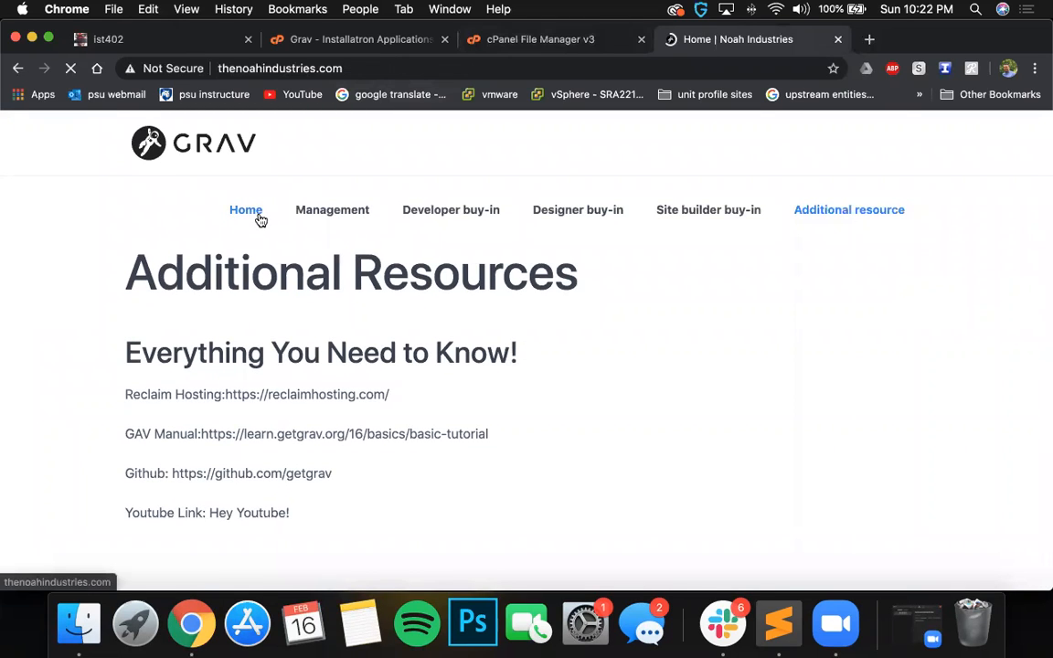
click(343, 213)
click(436, 224)
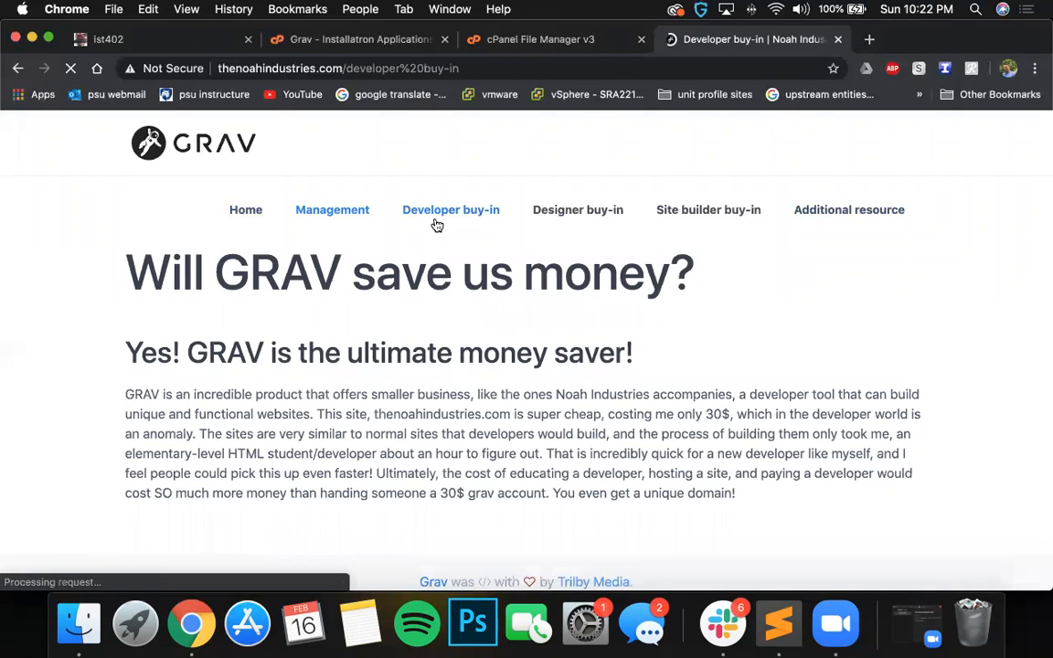
click(600, 221)
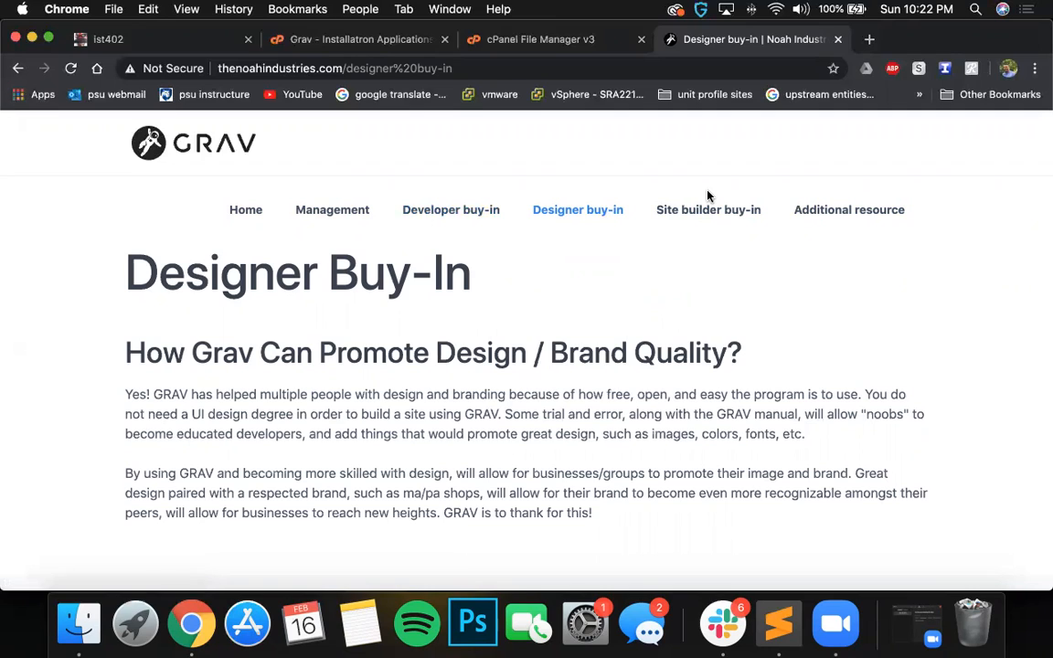
click(805, 227)
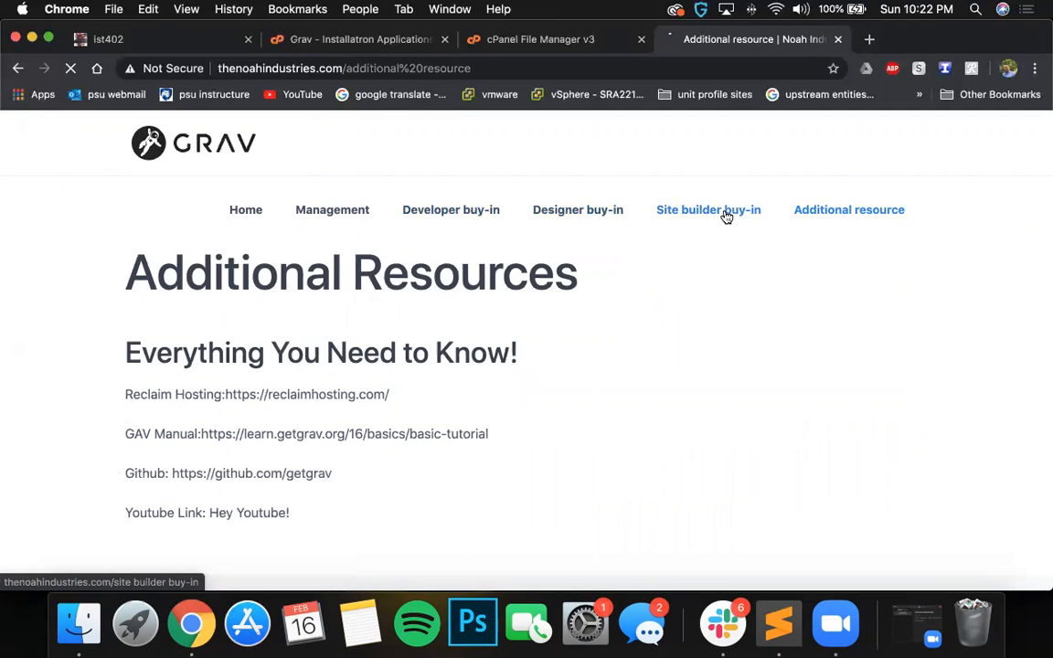
click(731, 216)
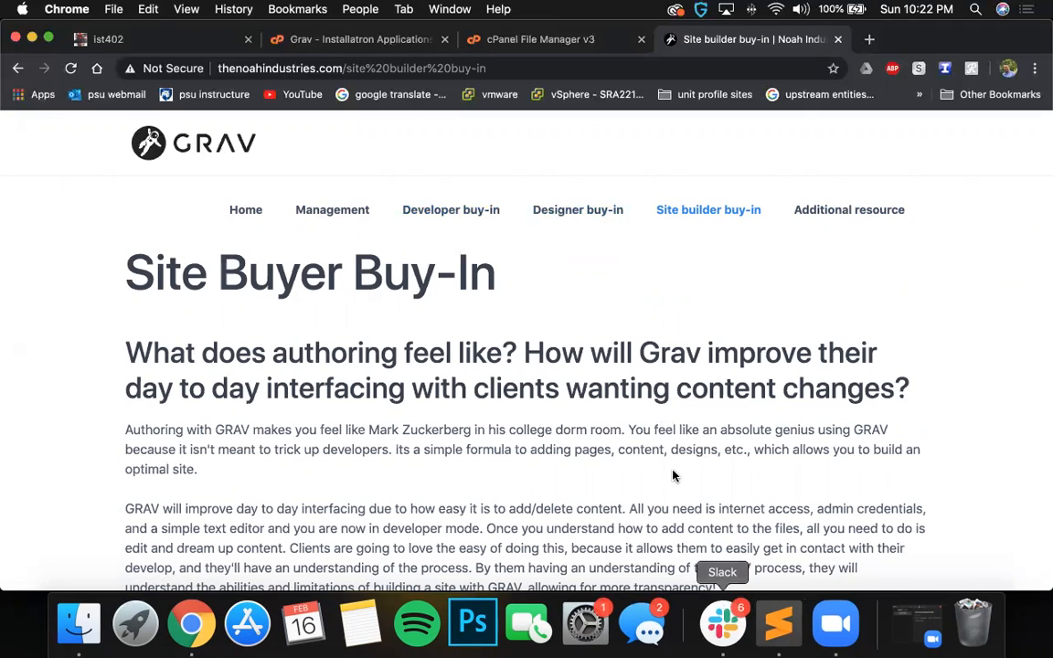
scroll(672, 475, down, 3)
scroll(673, 475, up, 3)
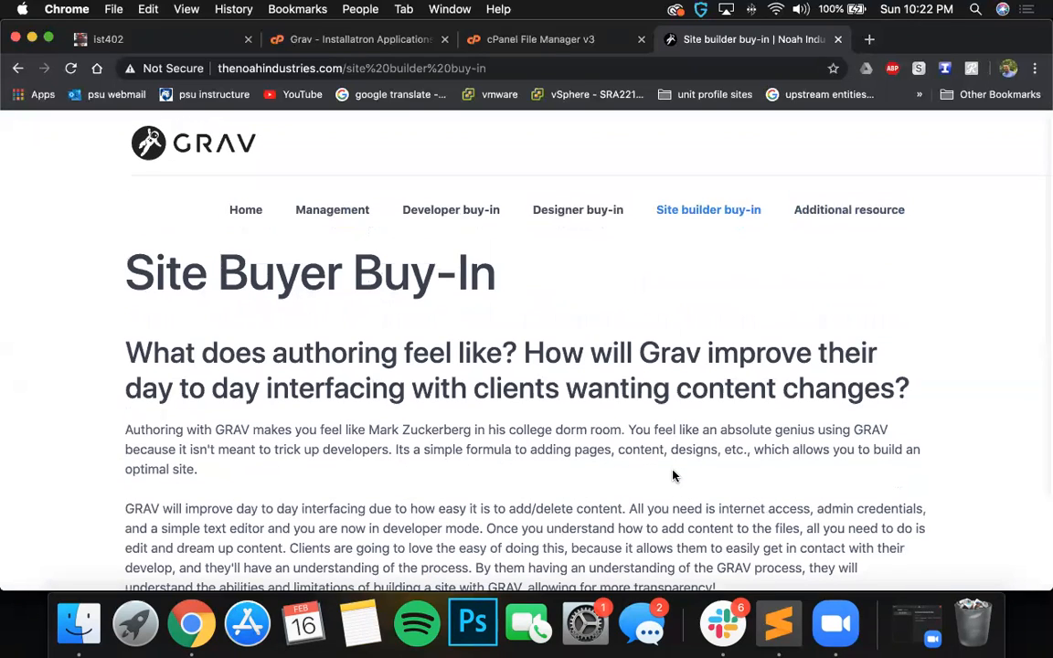